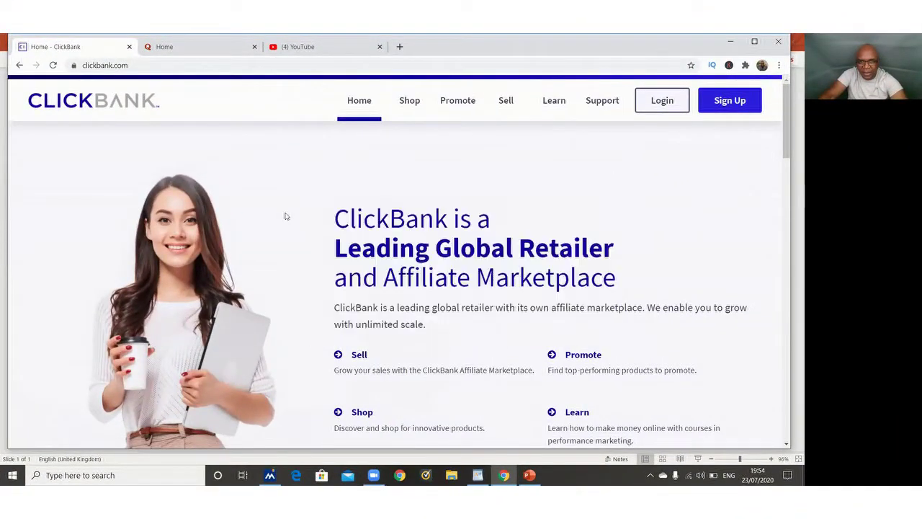
Review the ClickBank home page from its introduction down to the Become an Affiliate section
scroll(286, 216, down, 1)
scroll(318, 224, up, 1)
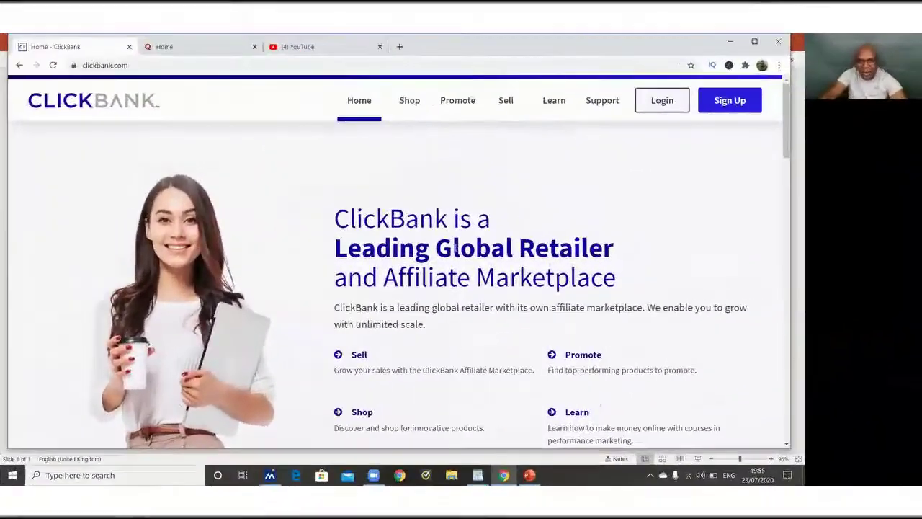
scroll(436, 250, down, 3)
scroll(434, 245, up, 3)
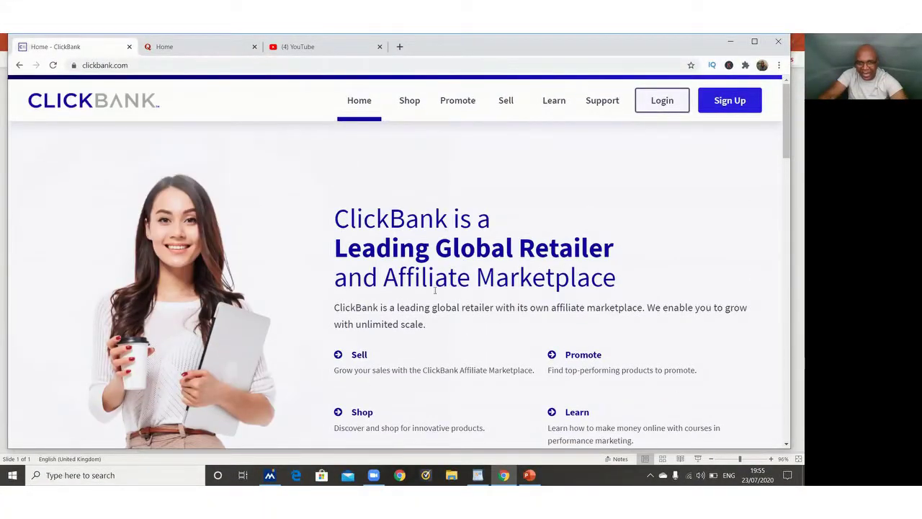
scroll(517, 281, down, 5)
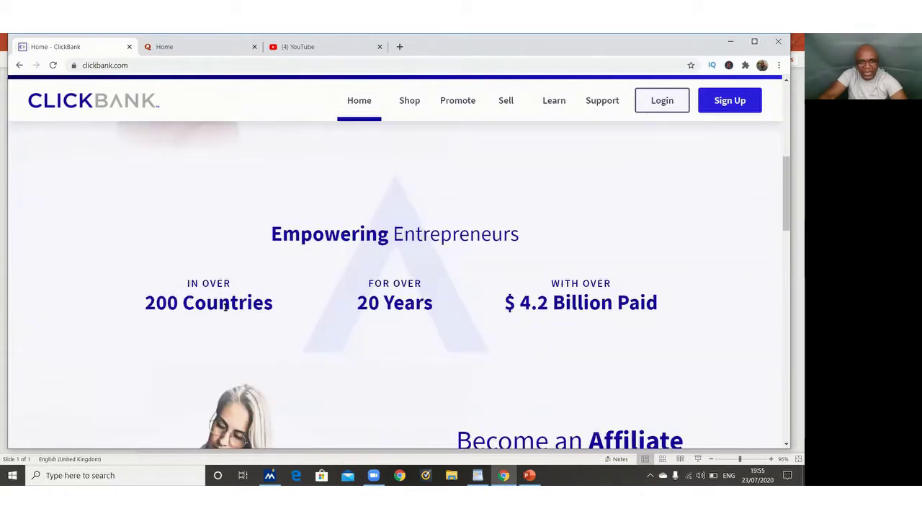
scroll(395, 302, down, 1)
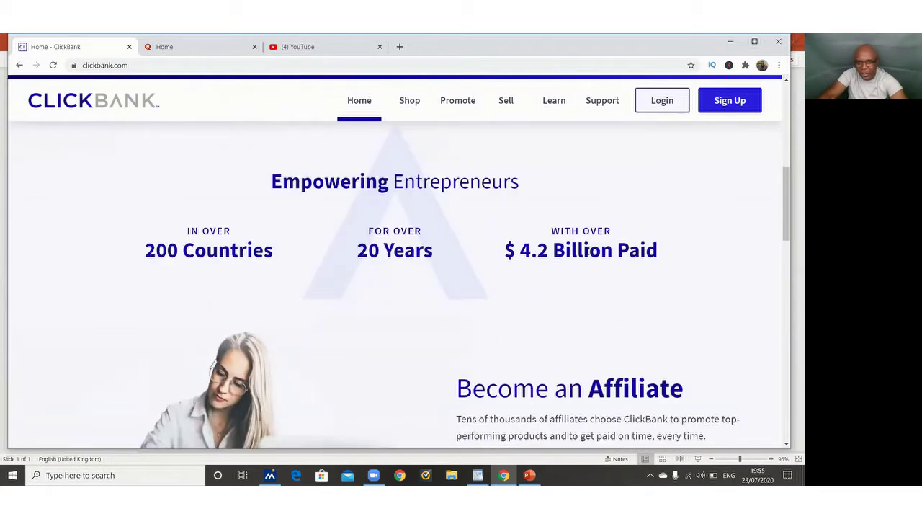
scroll(592, 253, down, 1)
scroll(649, 286, down, 1)
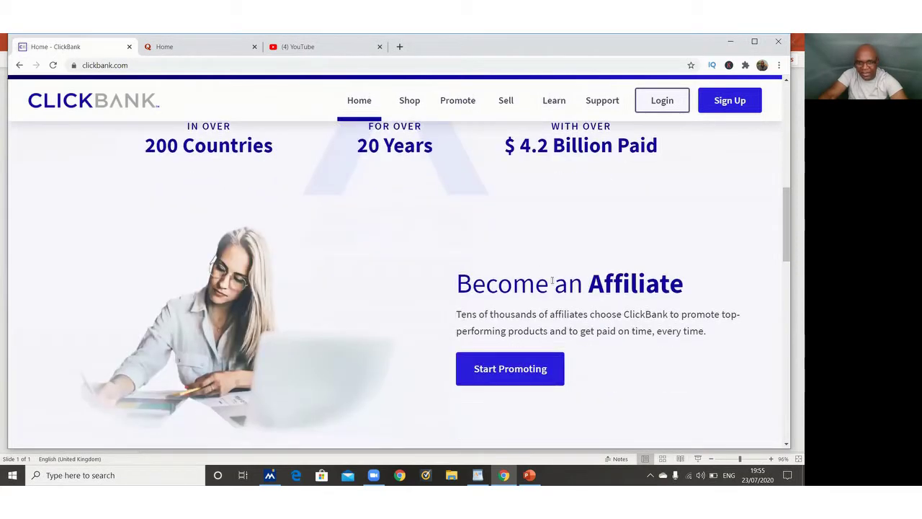
scroll(552, 281, down, 1)
scroll(540, 274, down, 1)
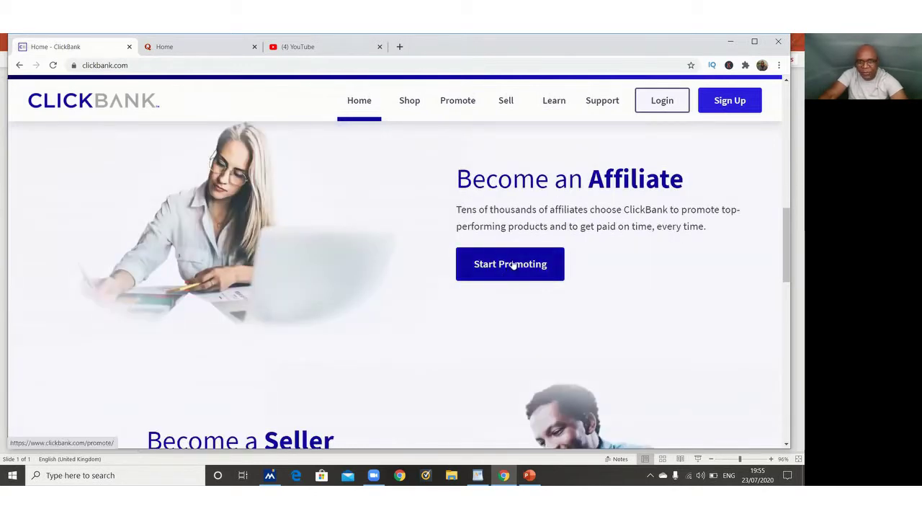
Open the affiliate promotion page through Start Promoting and go on to the account sign-up page
click(511, 272)
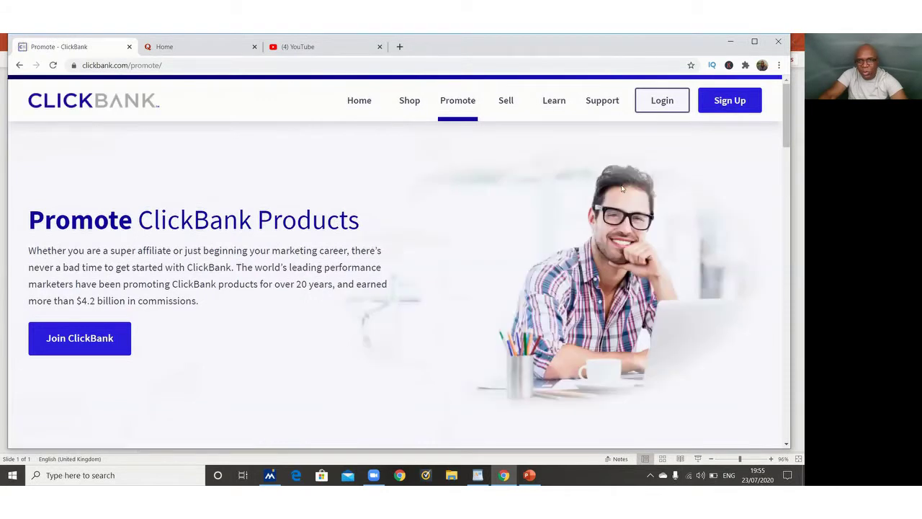
scroll(519, 112, down, 1)
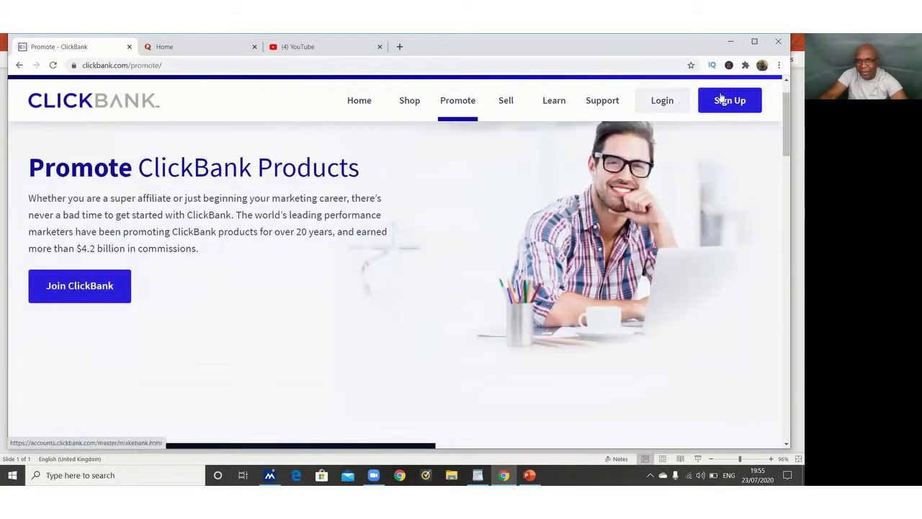
click(719, 100)
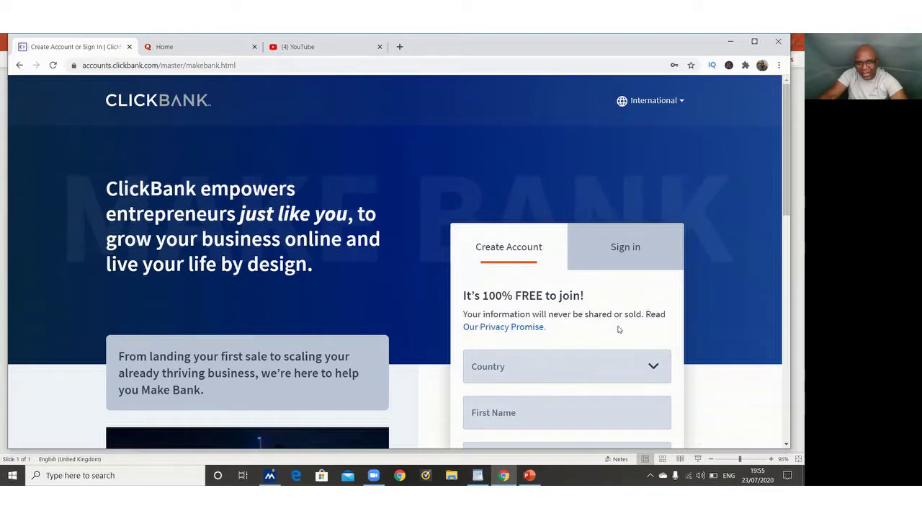
Look through the Country choices in the account creation form and close the list without choosing one
scroll(653, 315, down, 1)
click(654, 315)
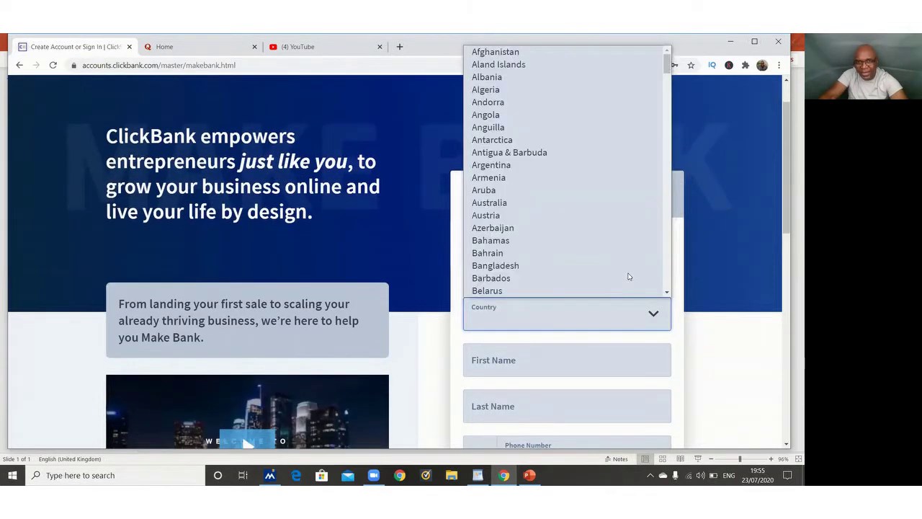
scroll(534, 195, down, 4)
scroll(541, 206, down, 20)
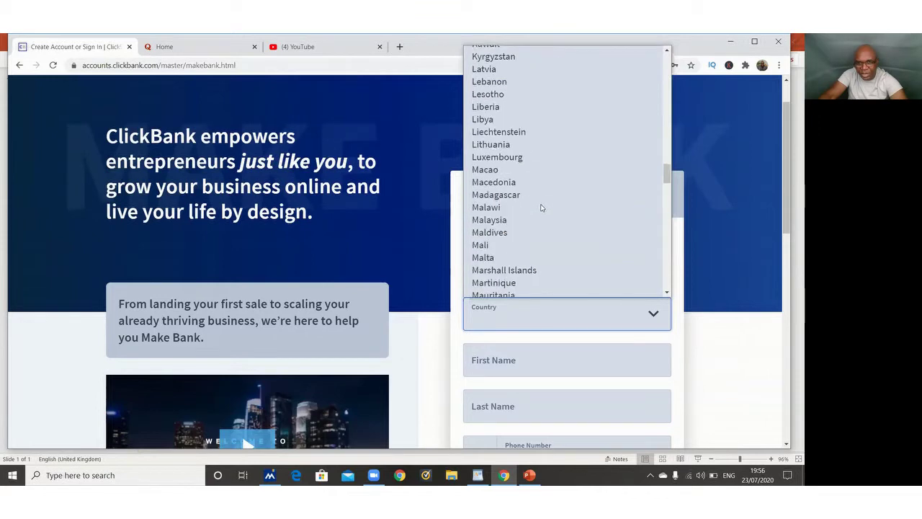
scroll(538, 211, down, 15)
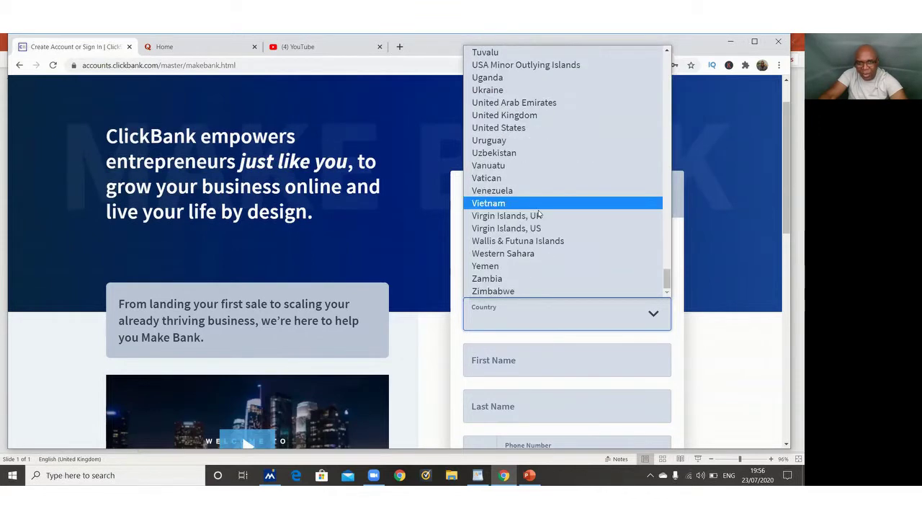
scroll(541, 238, up, 20)
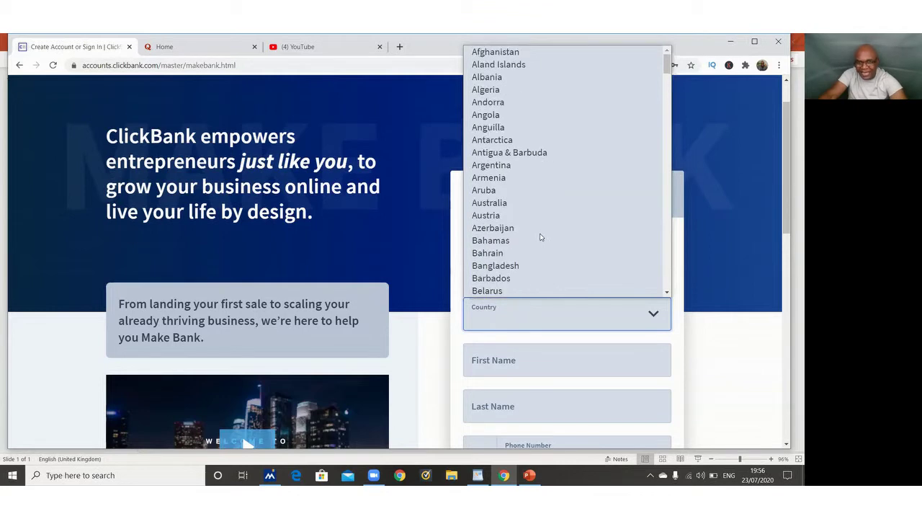
click(423, 358)
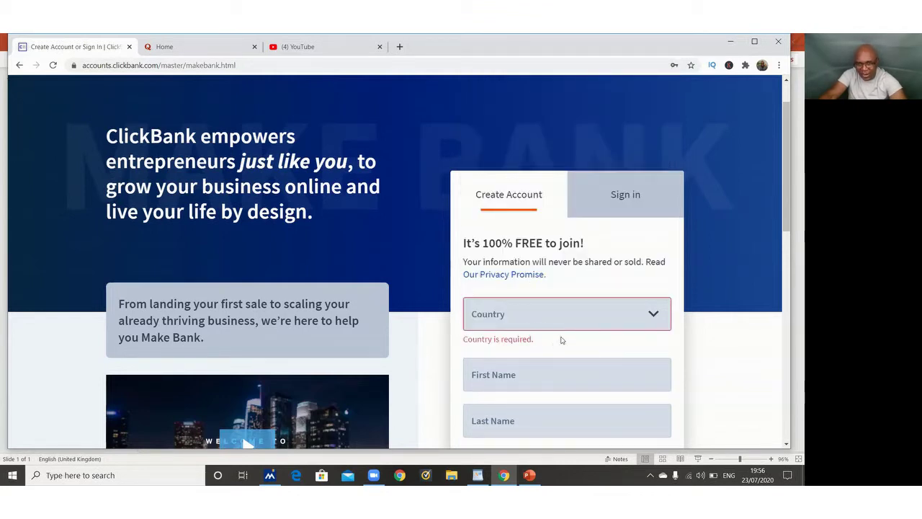
Review the personal detail fields, password requirements and terms section of the account creation form
scroll(378, 337, down, 3)
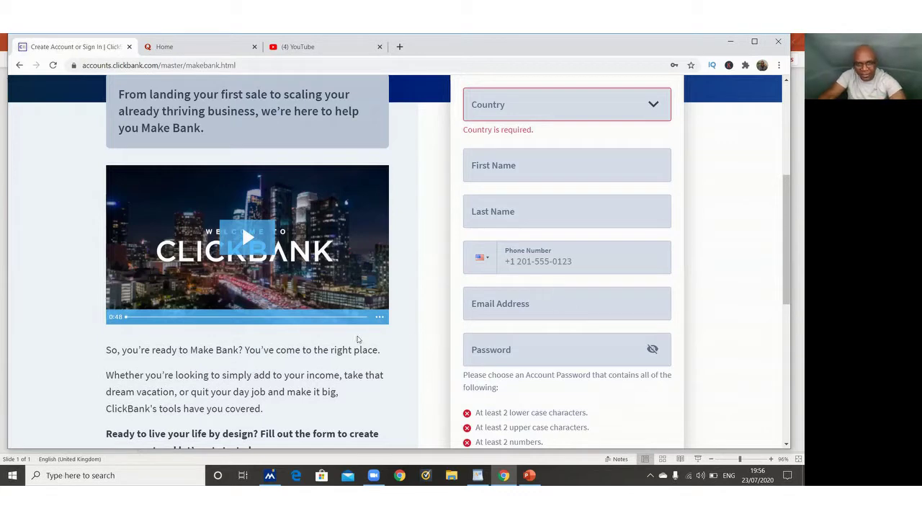
scroll(375, 360, up, 4)
scroll(576, 325, down, 3)
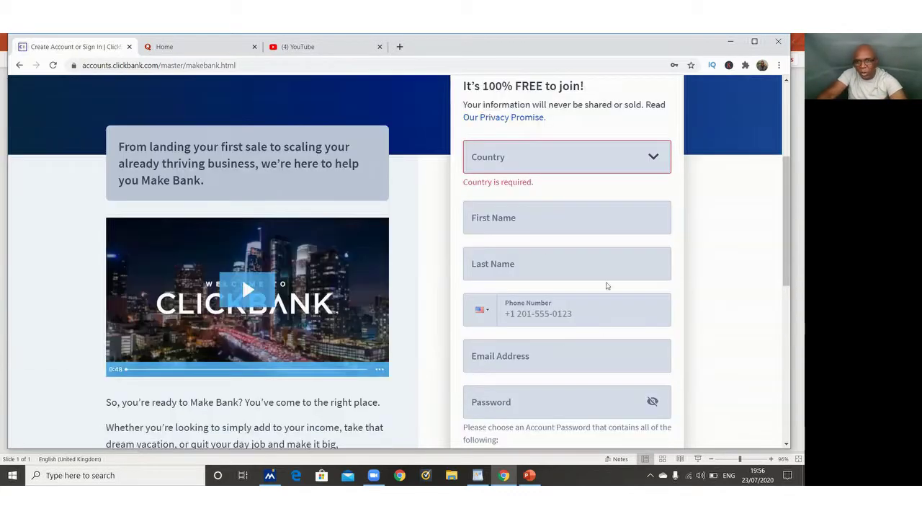
scroll(598, 285, down, 4)
scroll(568, 280, down, 1)
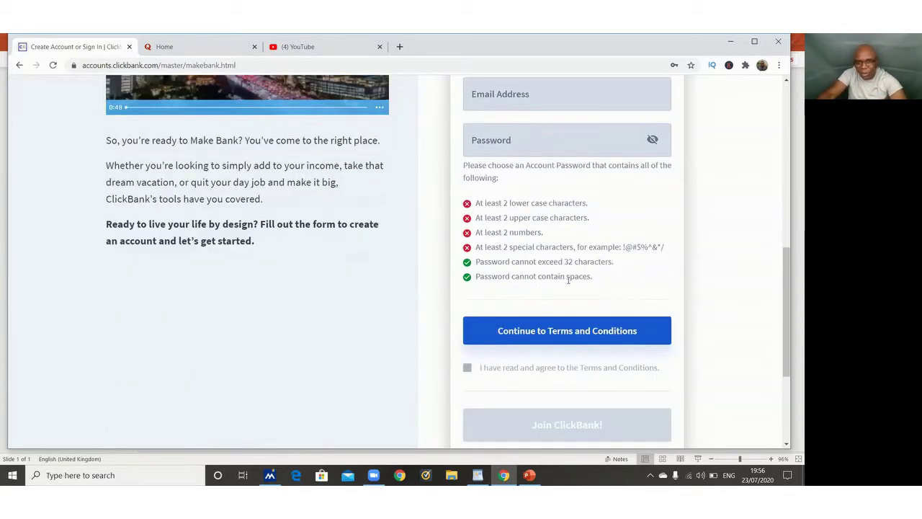
scroll(569, 281, up, 8)
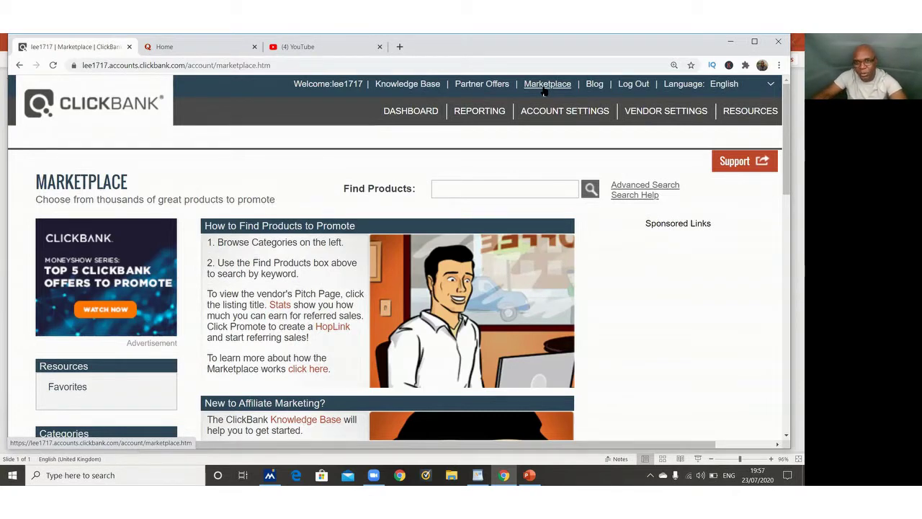
Open the Marketplace and show the products in the E-Business & E-Marketing category
click(545, 86)
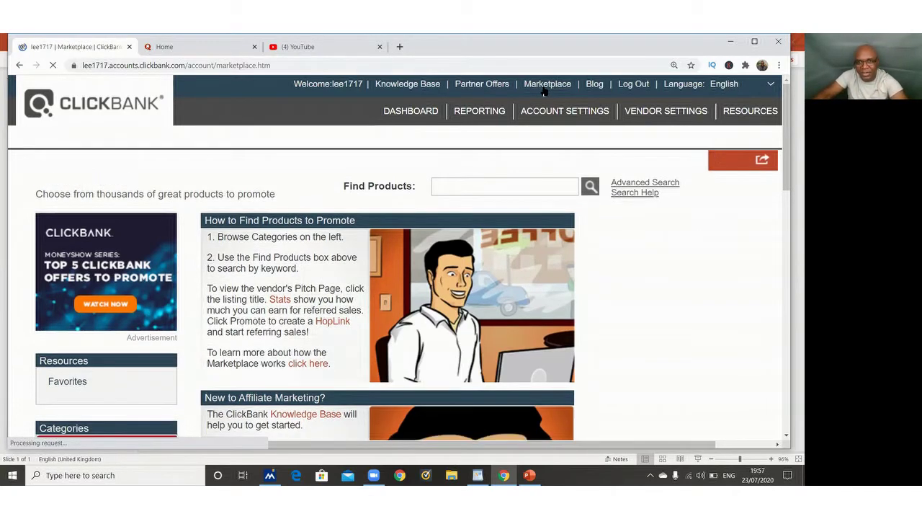
scroll(81, 257, down, 4)
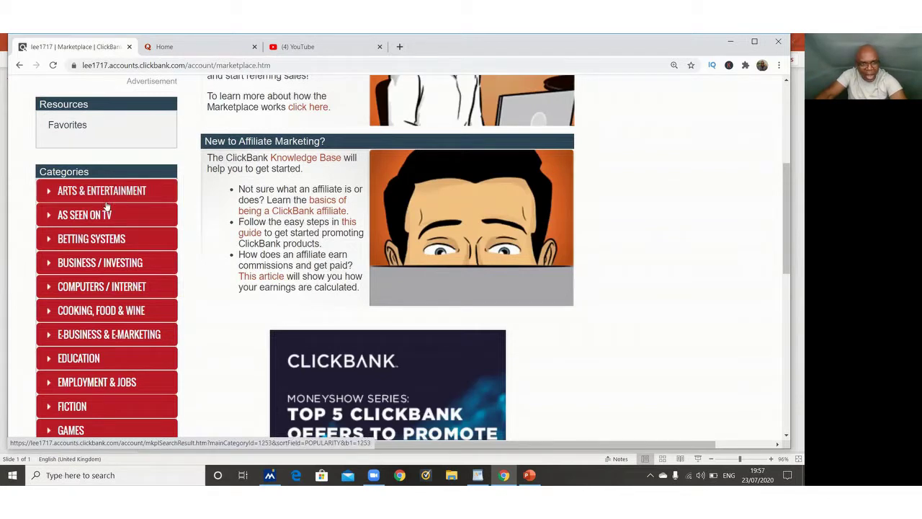
scroll(113, 191, down, 1)
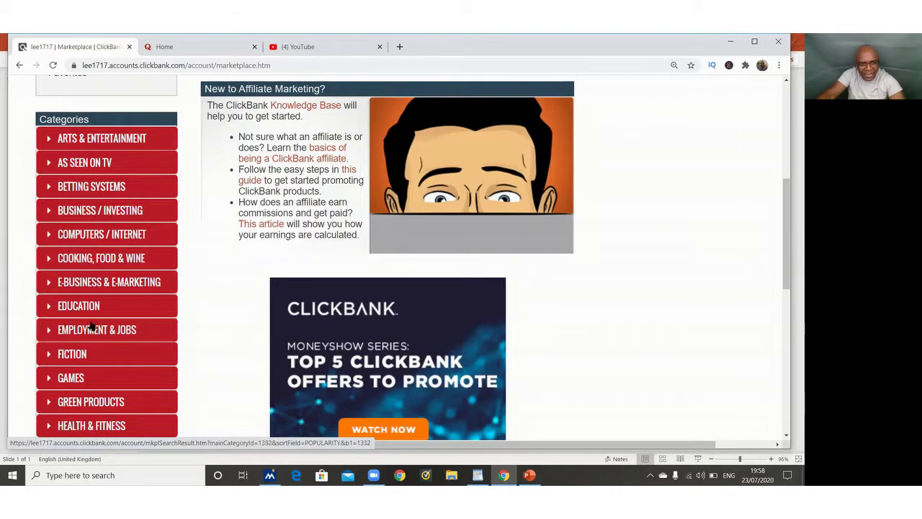
scroll(91, 326, down, 3)
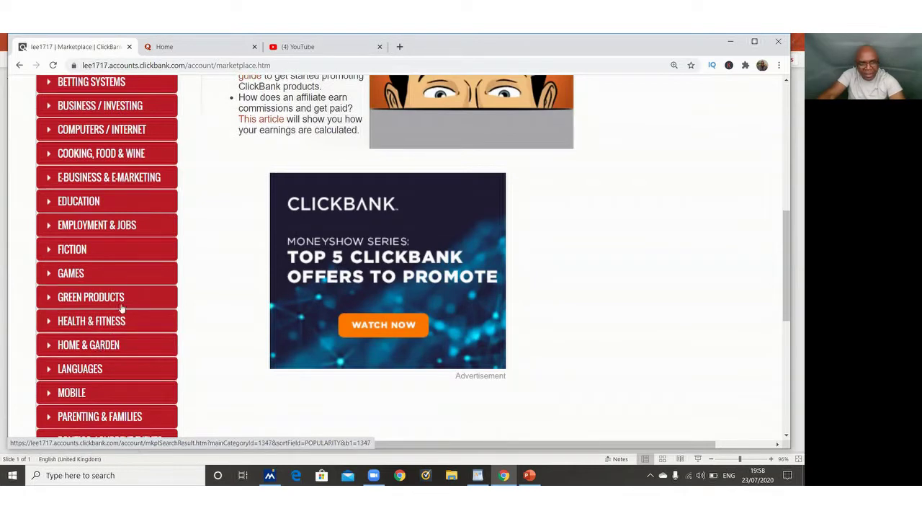
scroll(141, 267, up, 1)
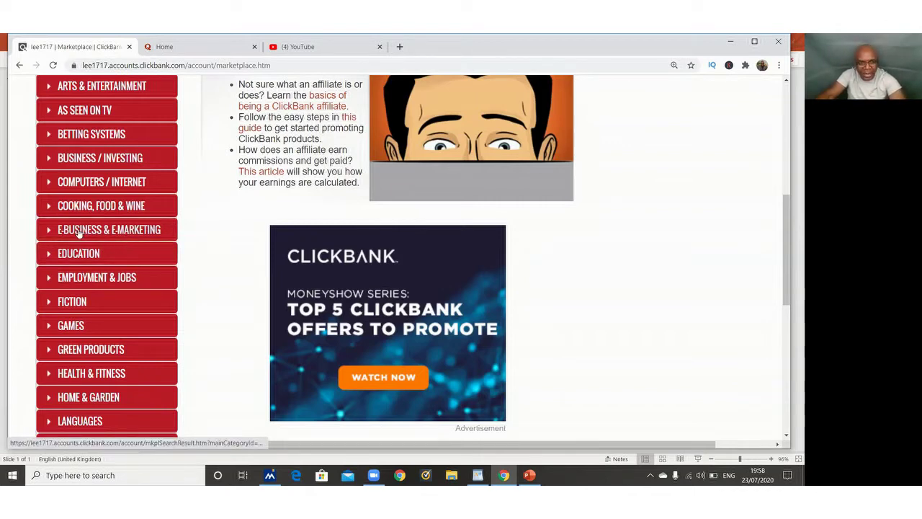
click(125, 232)
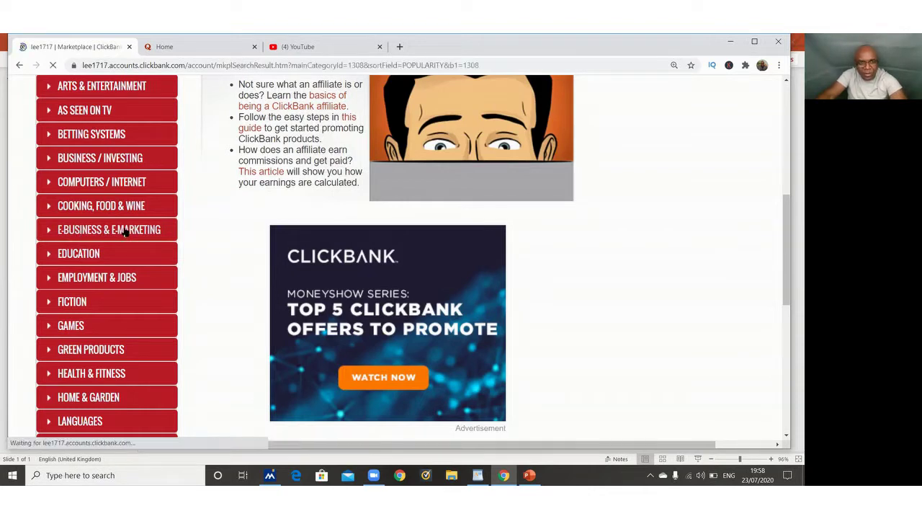
Survey the first page of product listings in the E-business & E-marketing category
scroll(274, 270, down, 2)
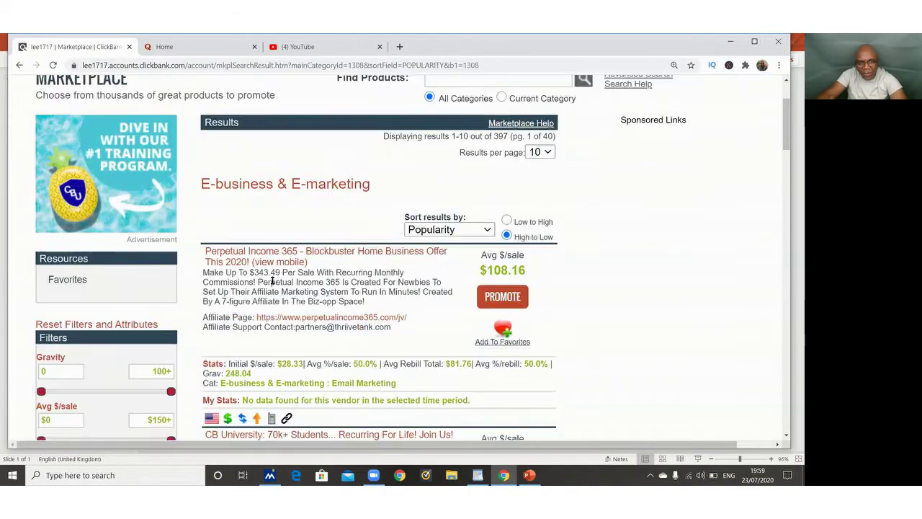
scroll(245, 210, down, 5)
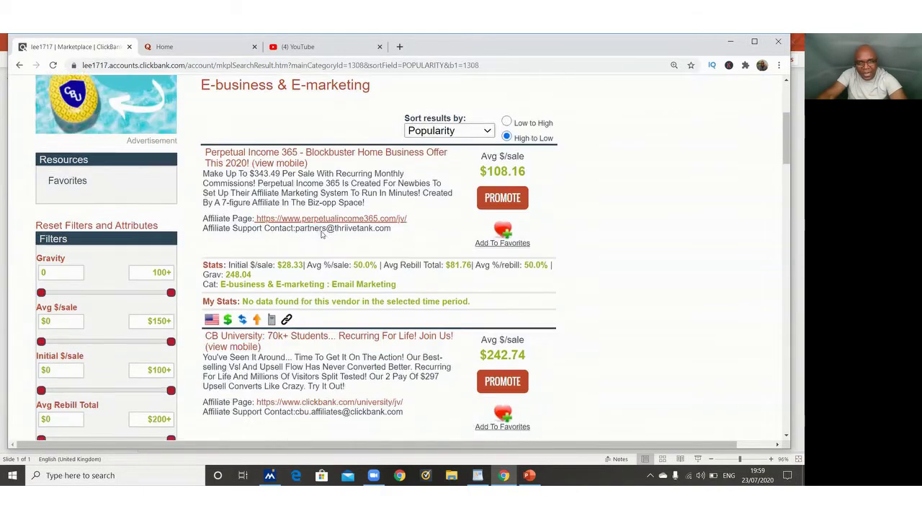
scroll(322, 264, down, 10)
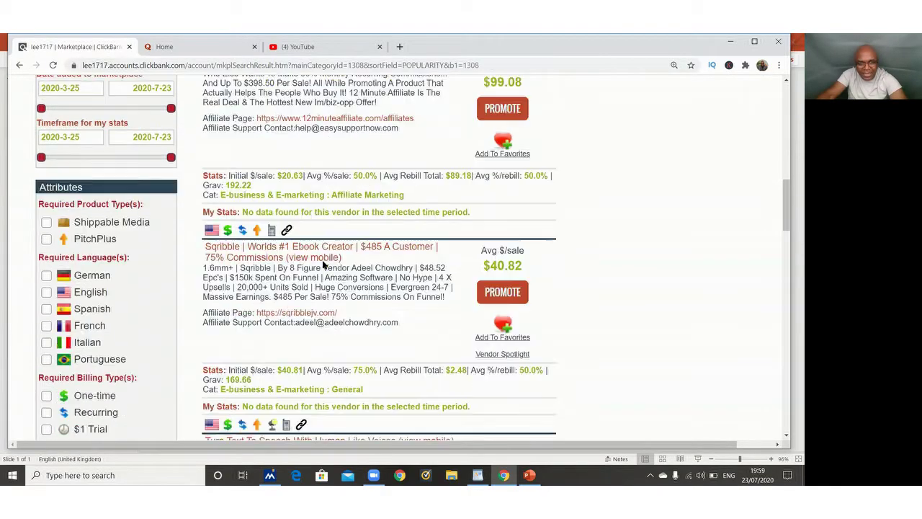
scroll(323, 267, down, 10)
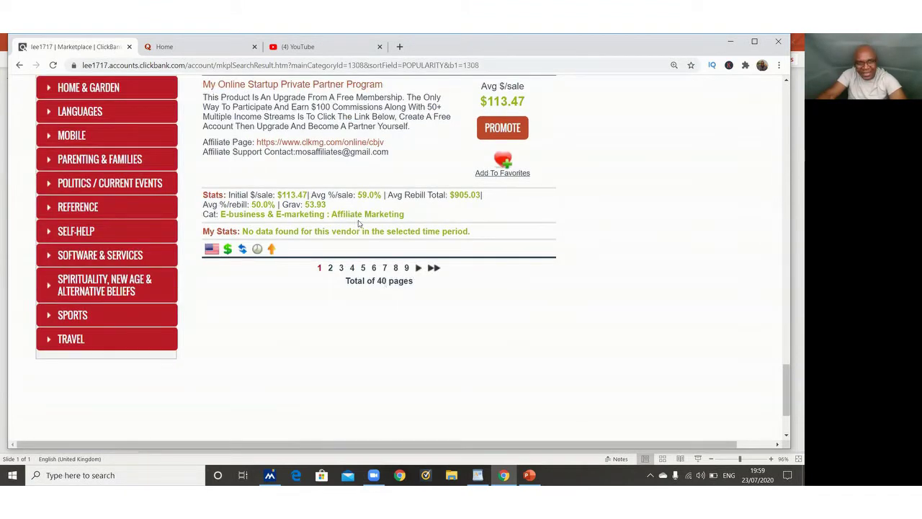
scroll(359, 224, up, 10)
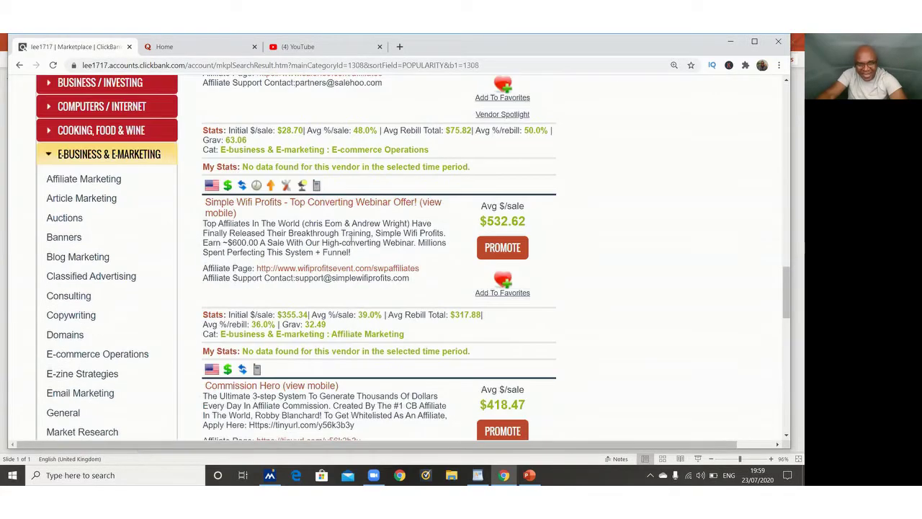
scroll(352, 240, up, 10)
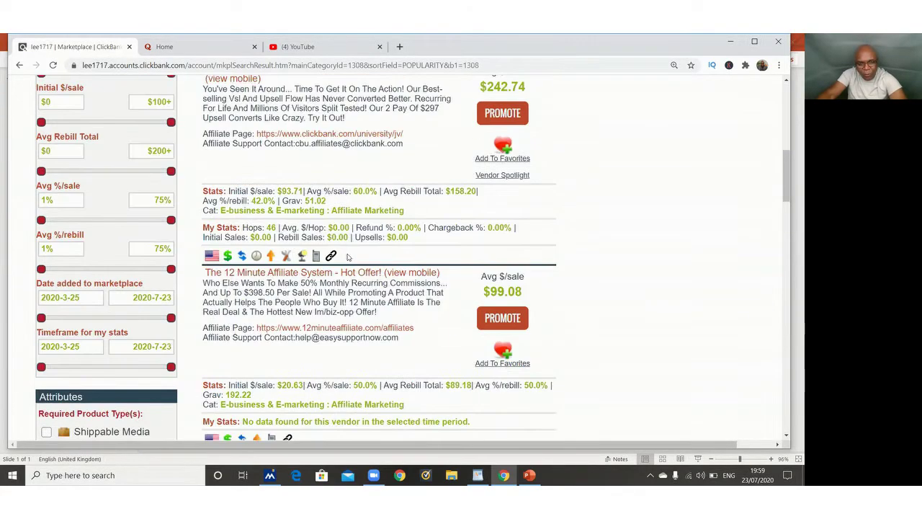
scroll(348, 257, up, 8)
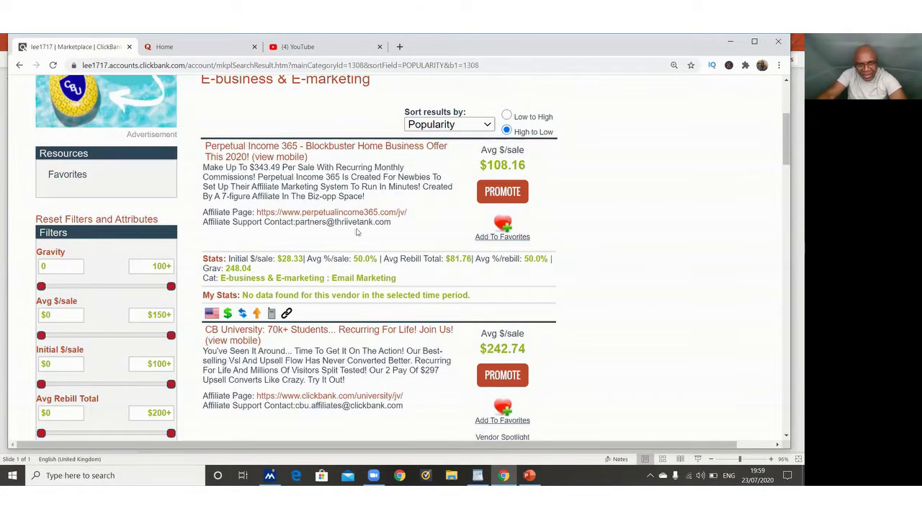
Examine the Perpetual Income 365 listing and highlight its average earnings per sale
scroll(357, 231, up, 3)
scroll(358, 243, down, 3)
scroll(411, 263, down, 1)
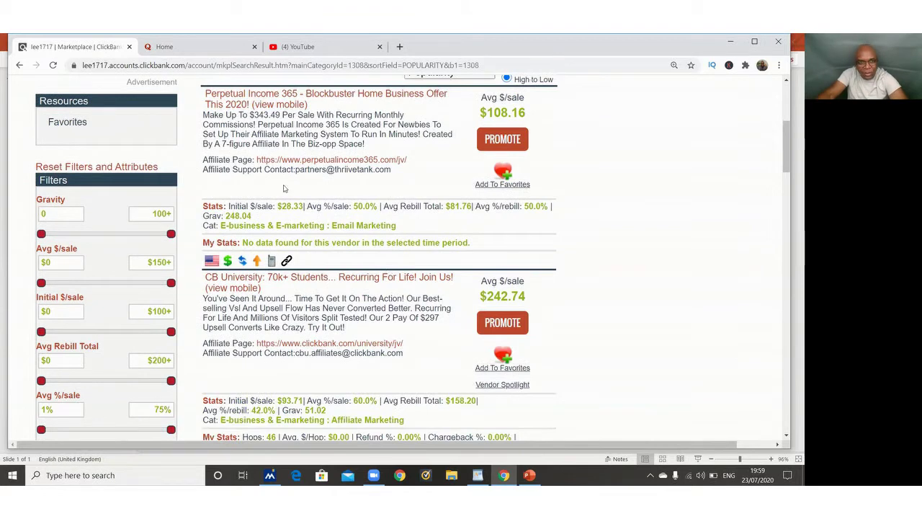
scroll(354, 306, up, 2)
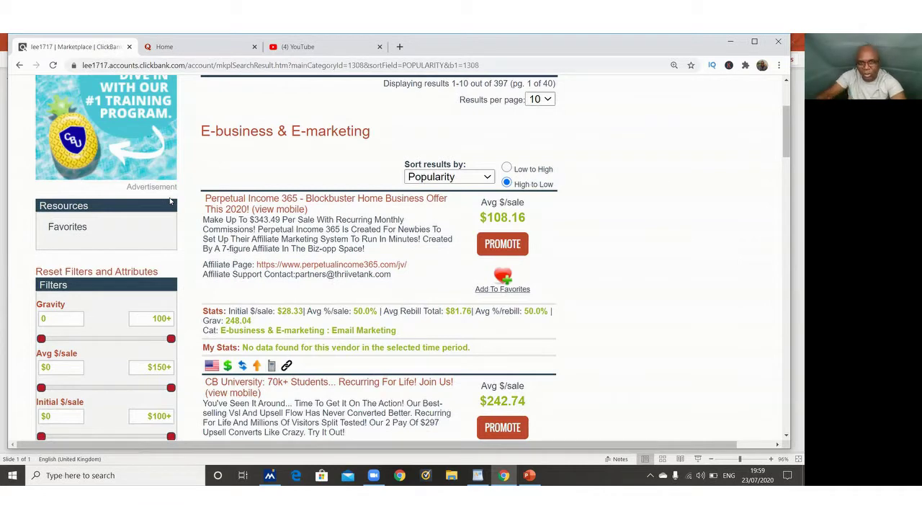
scroll(245, 309, up, 2)
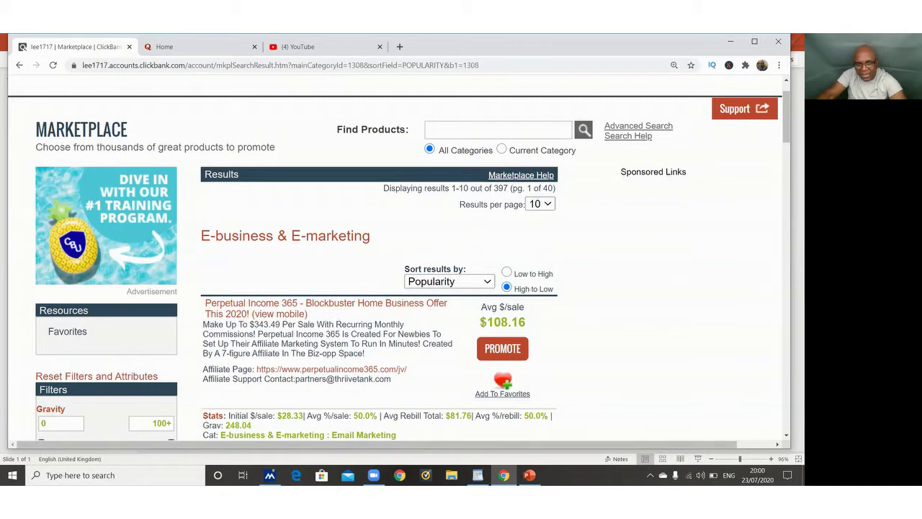
double_click(511, 327)
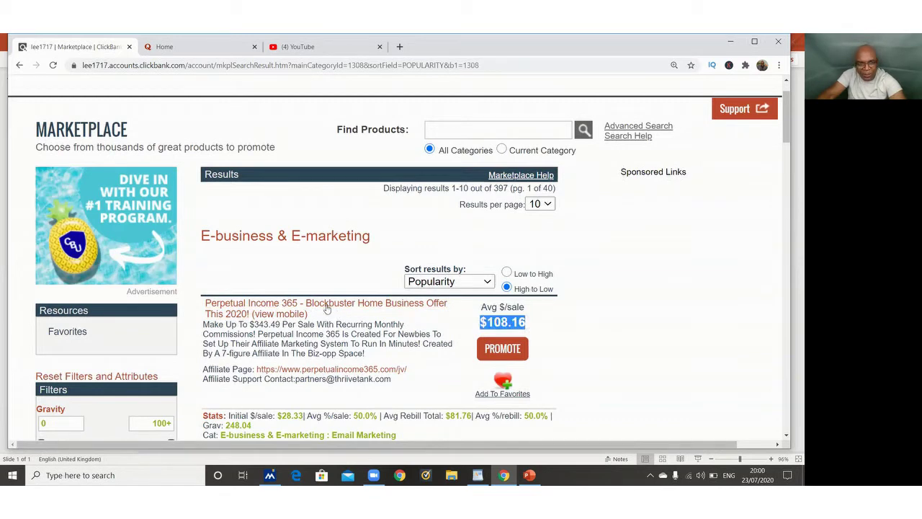
Examine the Perpetual Income 365 listing's stats, highlighting its average rebill percentage and its average earnings per sale
scroll(328, 306, down, 2)
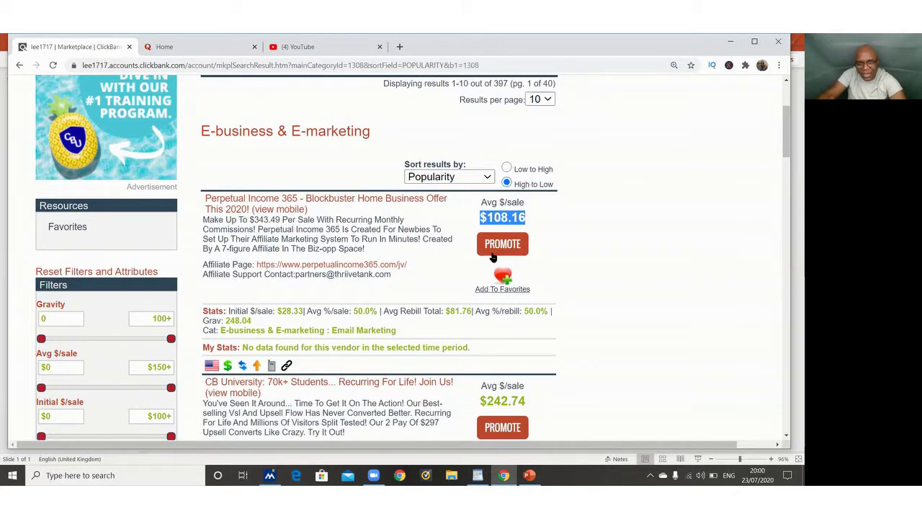
scroll(449, 282, up, 1)
click(450, 284)
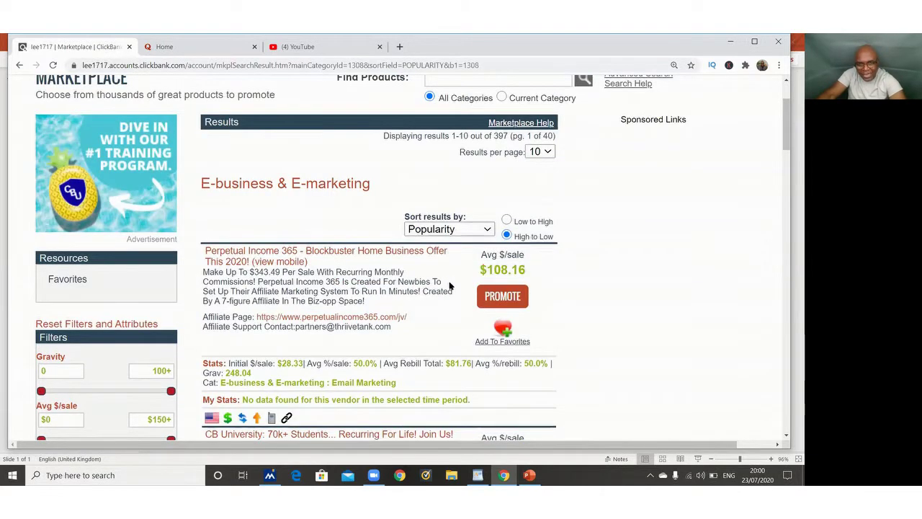
scroll(452, 285, down, 2)
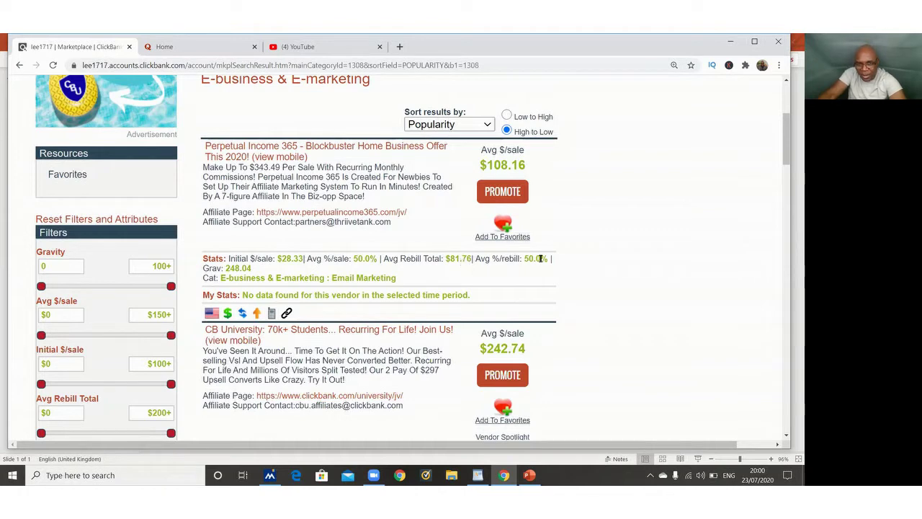
drag(529, 258, 551, 258)
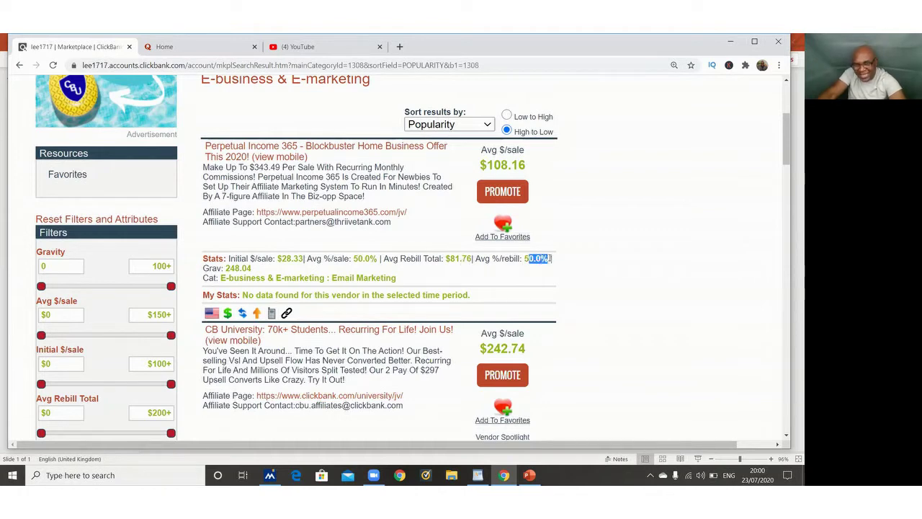
click(451, 266)
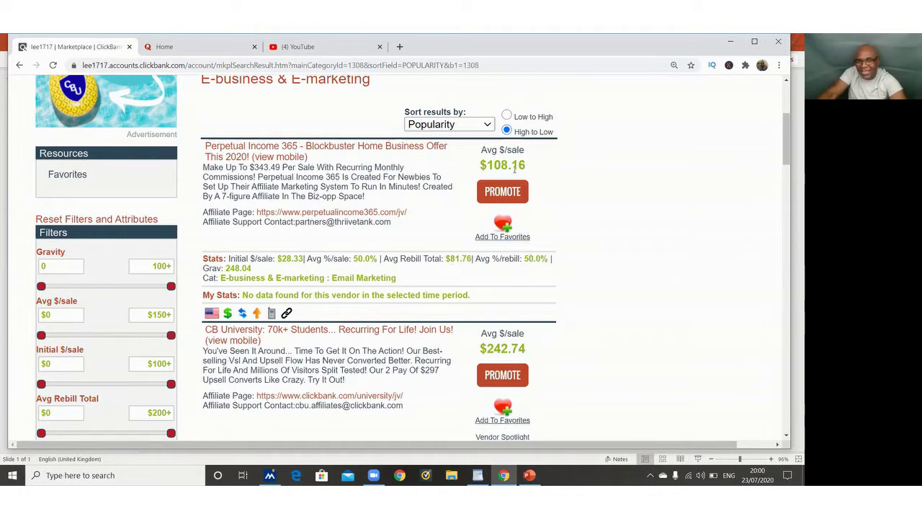
drag(479, 165, 547, 165)
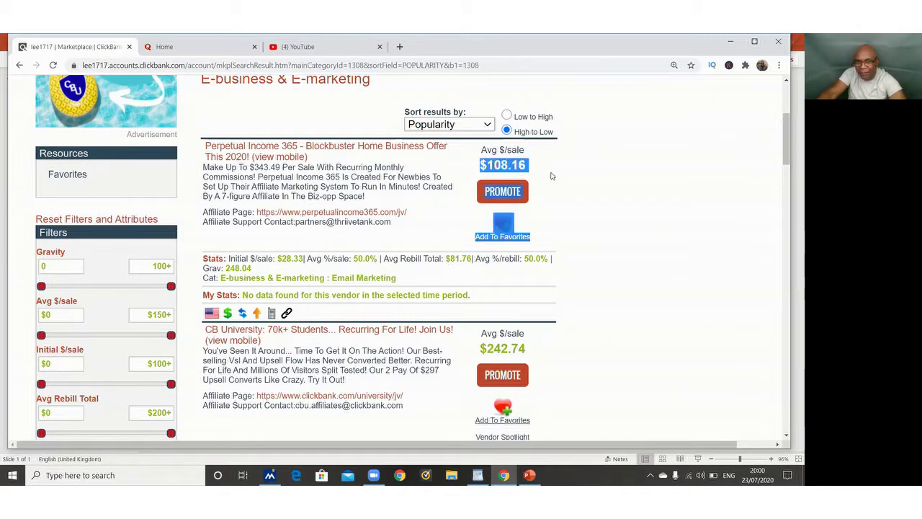
click(564, 255)
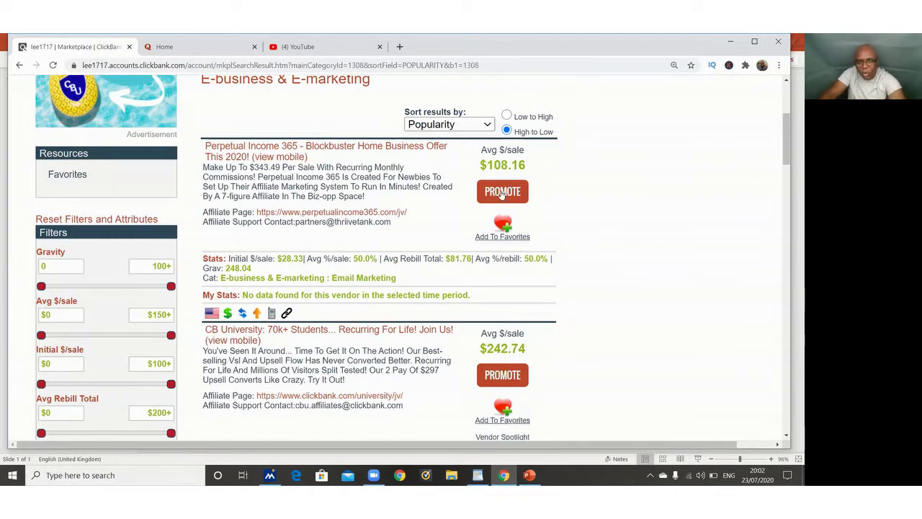
Open the HopLink Generator for Perpetual Income 365 and review the account nickname and optional tracking ID fields
click(503, 191)
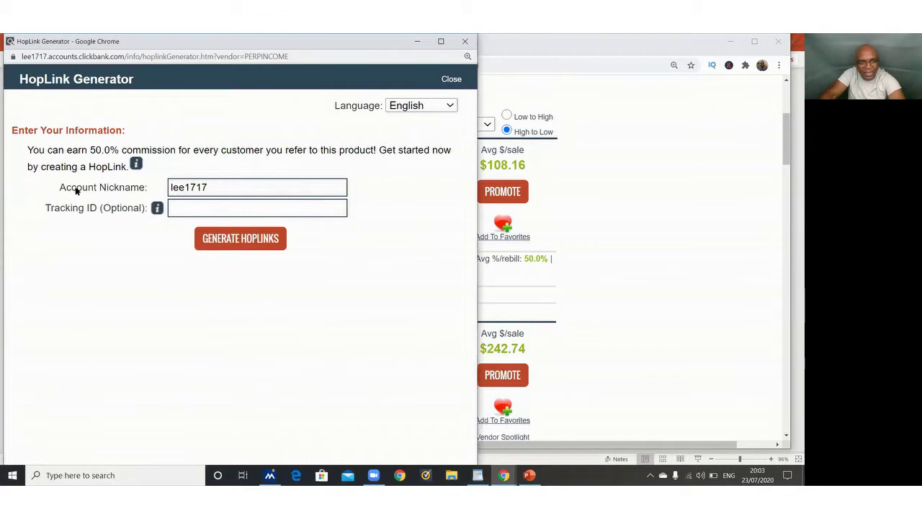
click(216, 189)
double_click(207, 185)
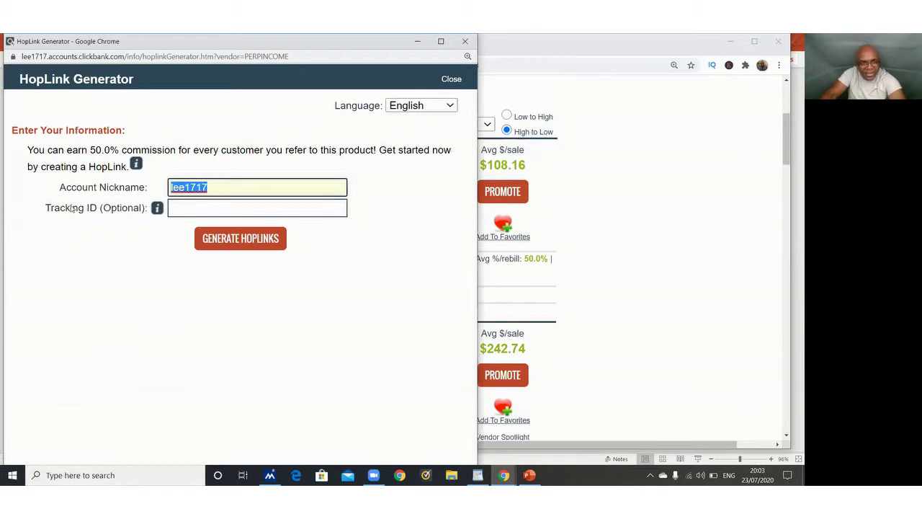
click(186, 212)
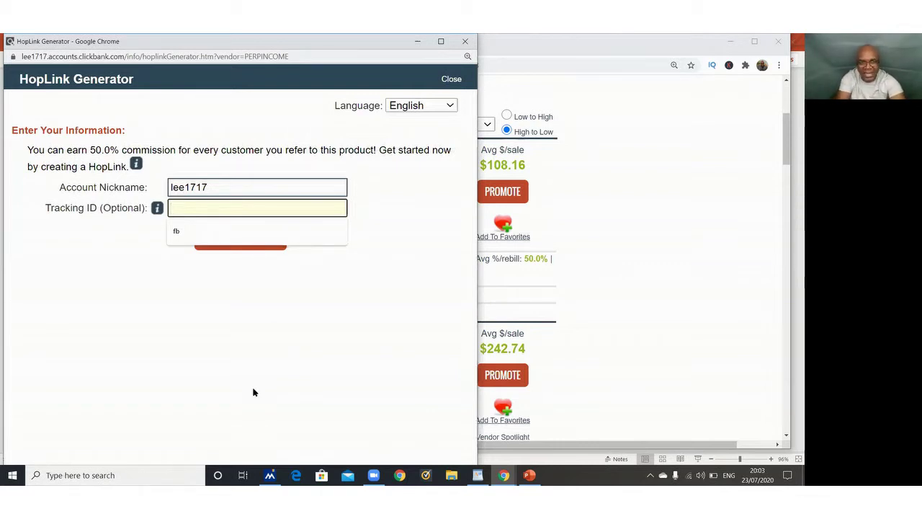
click(253, 355)
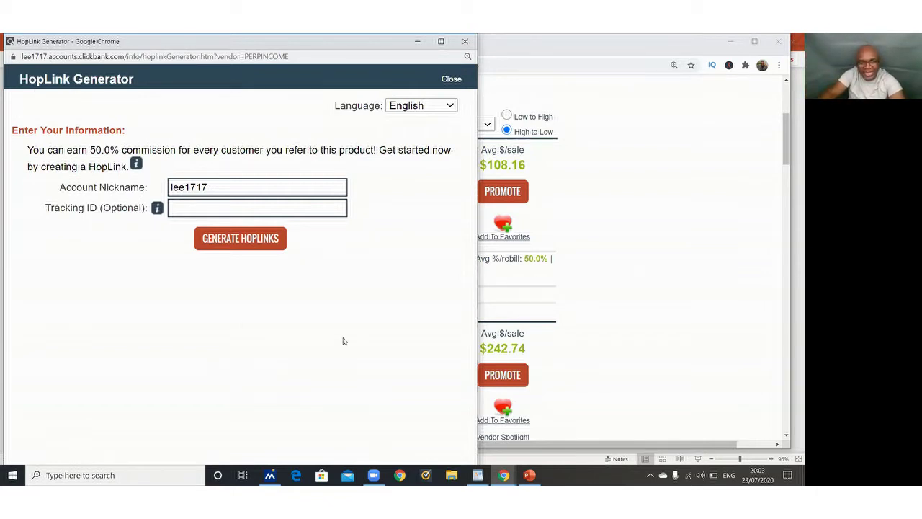
Try fb and inst as example tracking IDs, clearing the field after each one
click(178, 210)
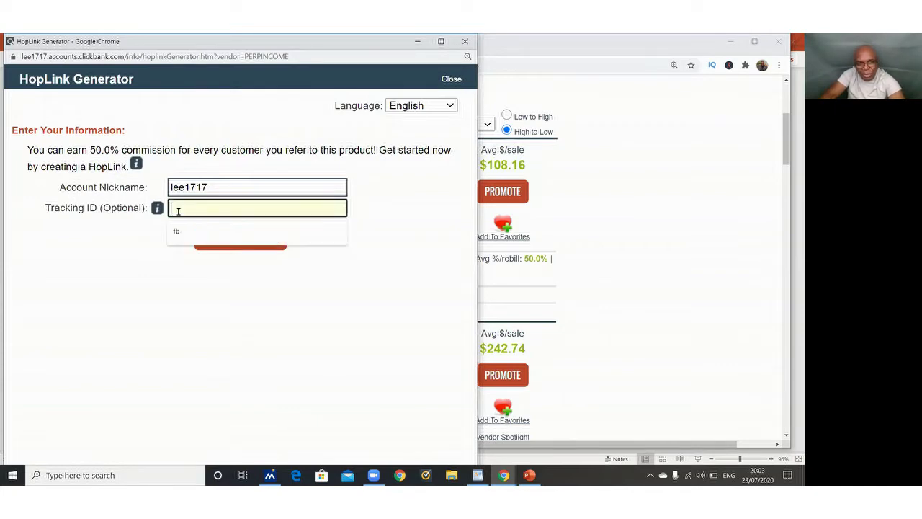
click(180, 230)
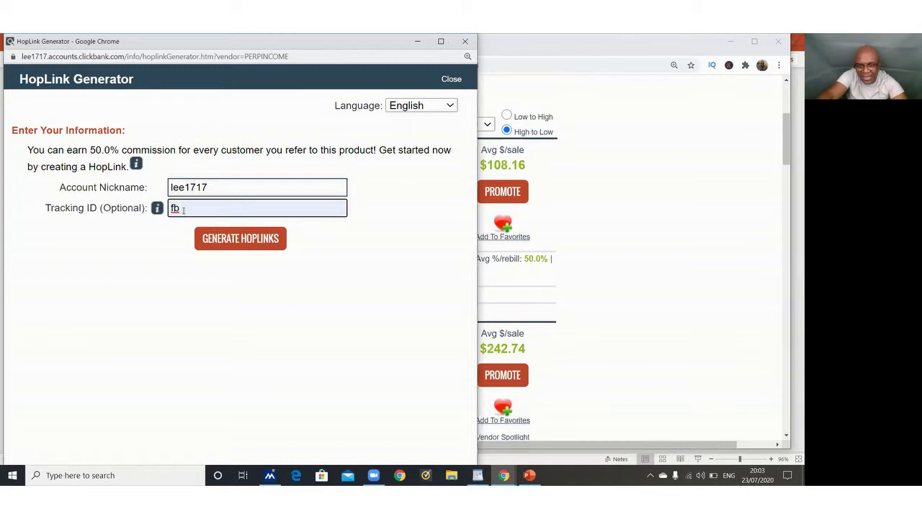
key(BackSpace)
key(BackSpace)
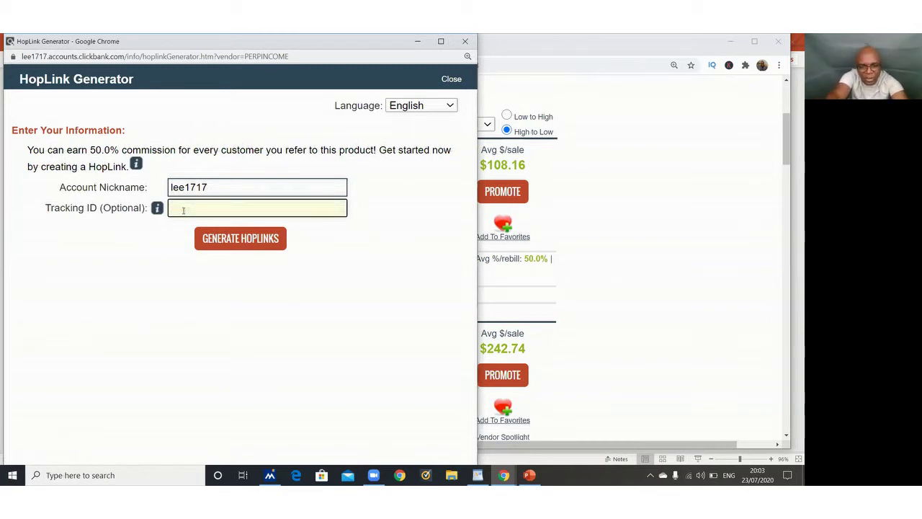
text(ins)
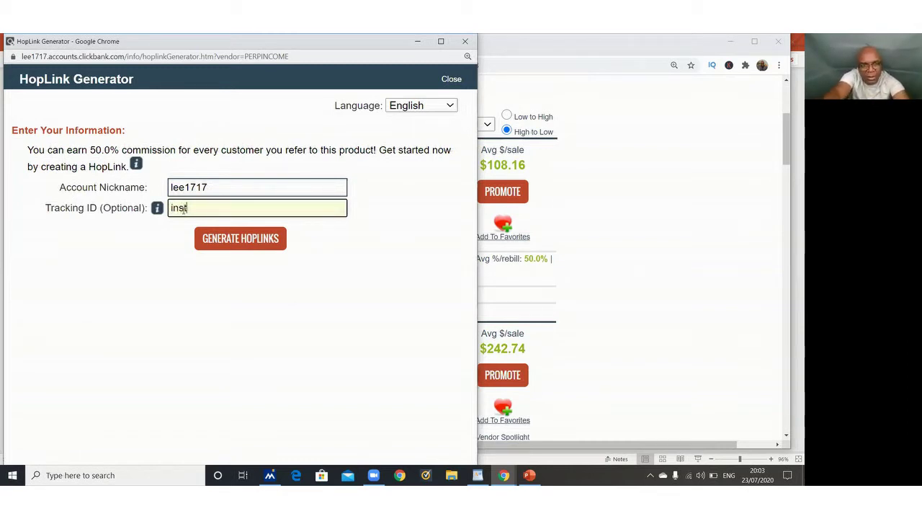
text(t)
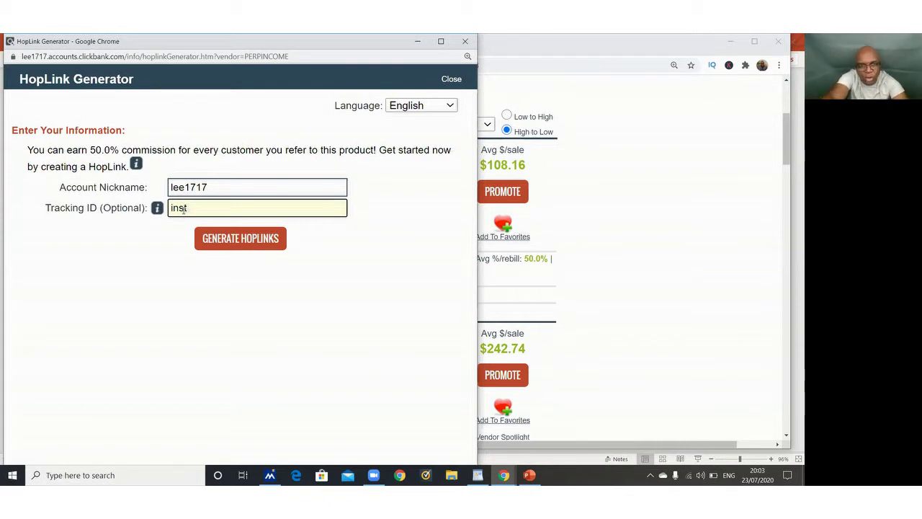
key(BackSpace)
key(BackSpace)
key(BackSpace)
key(BackSpace)
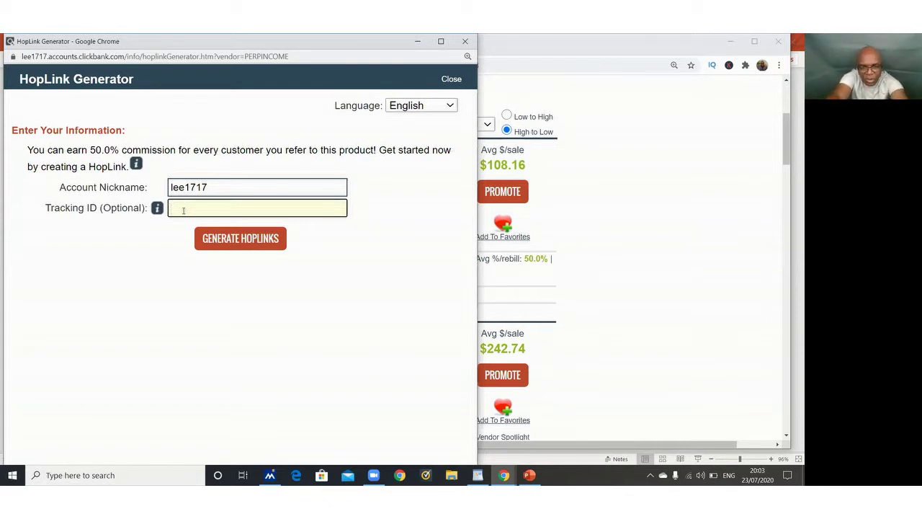
Try yt and pin as example tracking IDs, clearing each entry
text(yt)
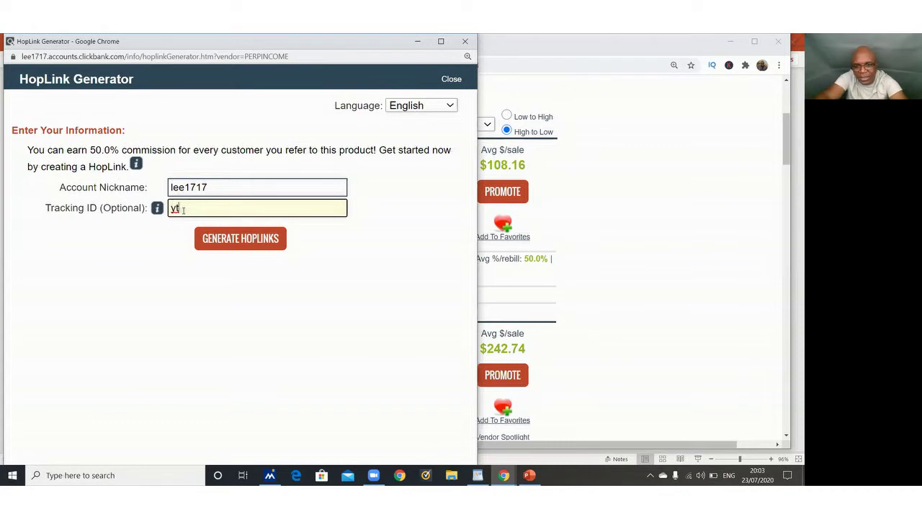
key(BackSpace)
key(BackSpace)
text(p)
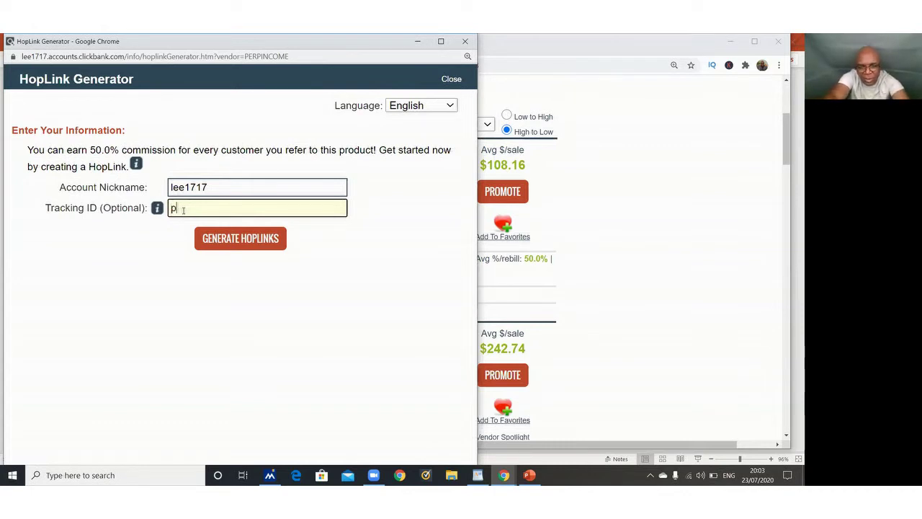
text(in)
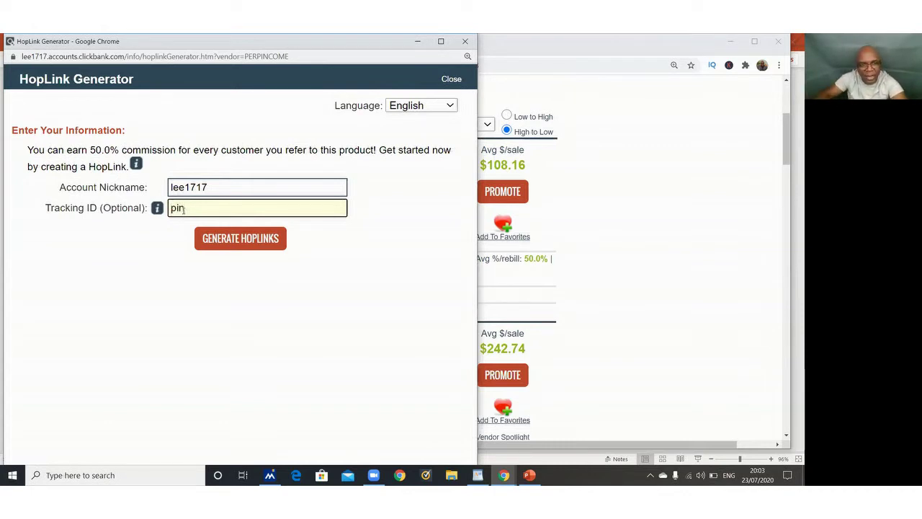
key(BackSpace)
key(BackSpace)
key(BackSpace)
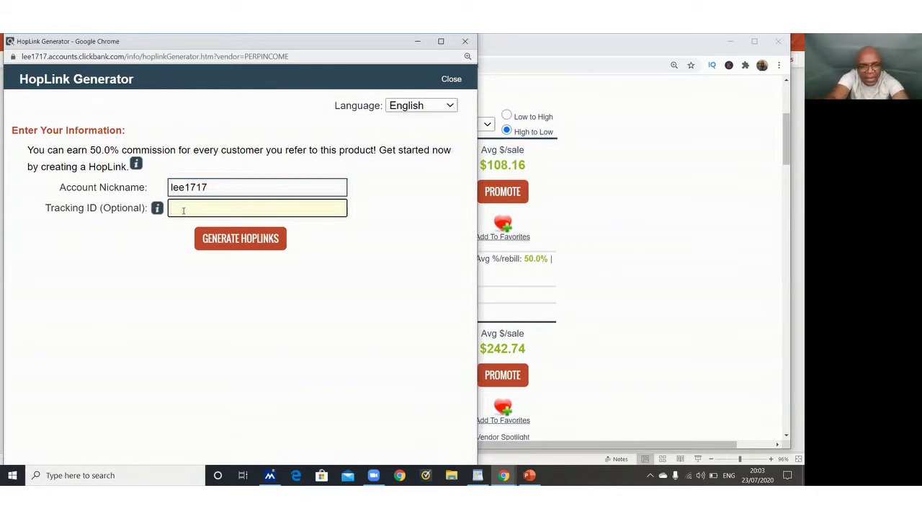
Try u and tfm as further example tracking IDs, emptying the field after each
text(ud)
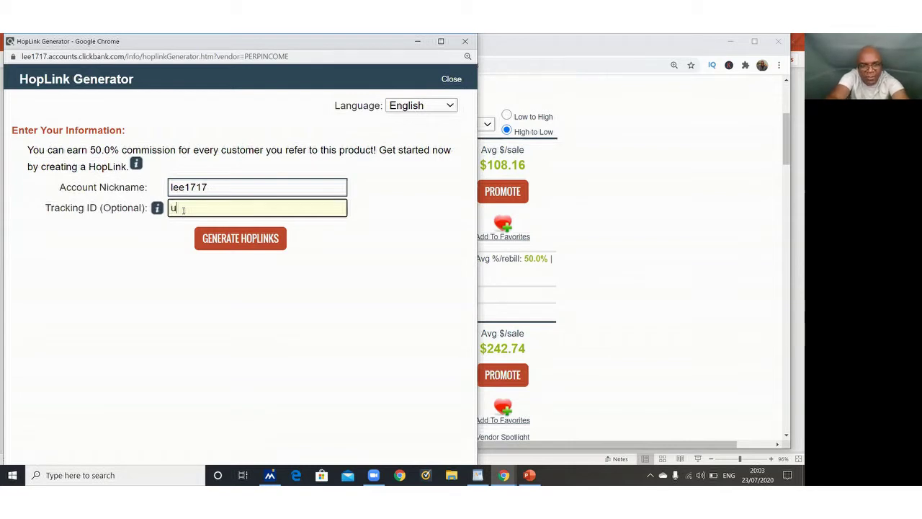
key(BackSpace)
key(BackSpace)
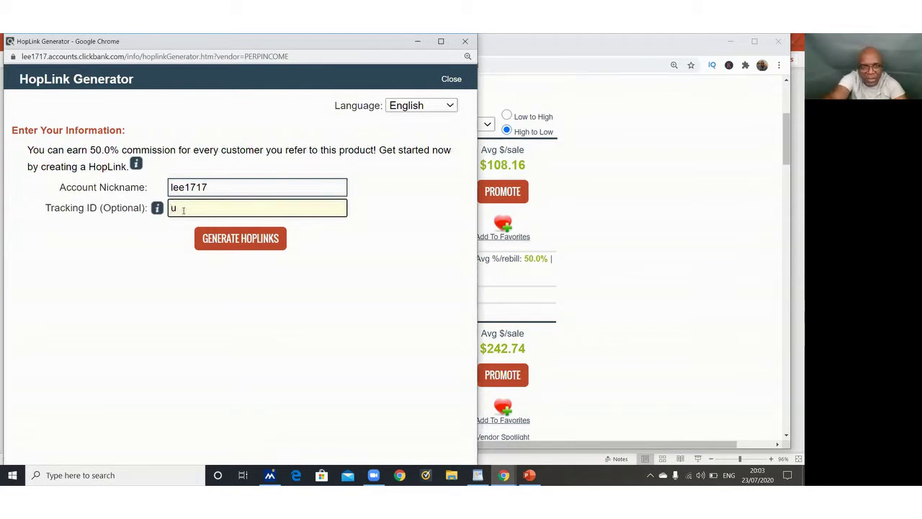
text(tfm)
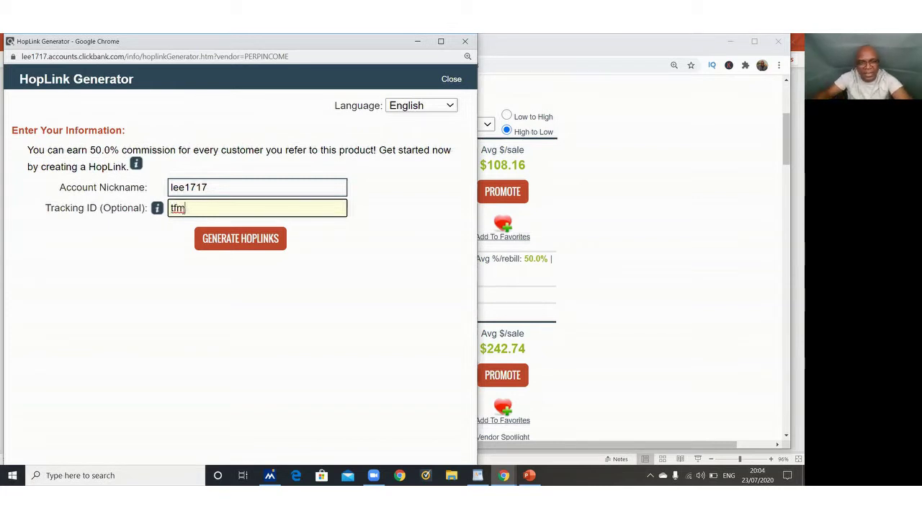
key(BackSpace)
key(BackSpace)
key(BackSpace)
Set the tracking ID to mlm, generate the HopLink for Perpetual Income 365 and highlight the resulting link
text(mlm)
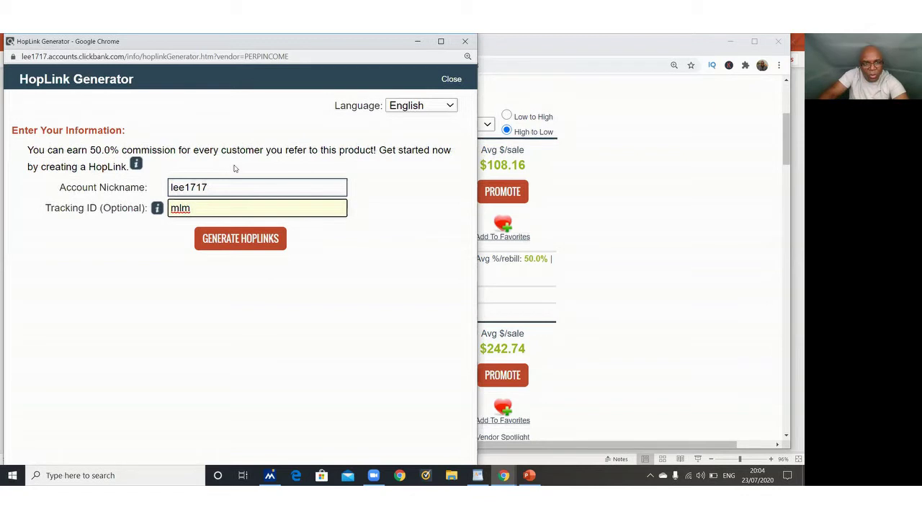
click(231, 243)
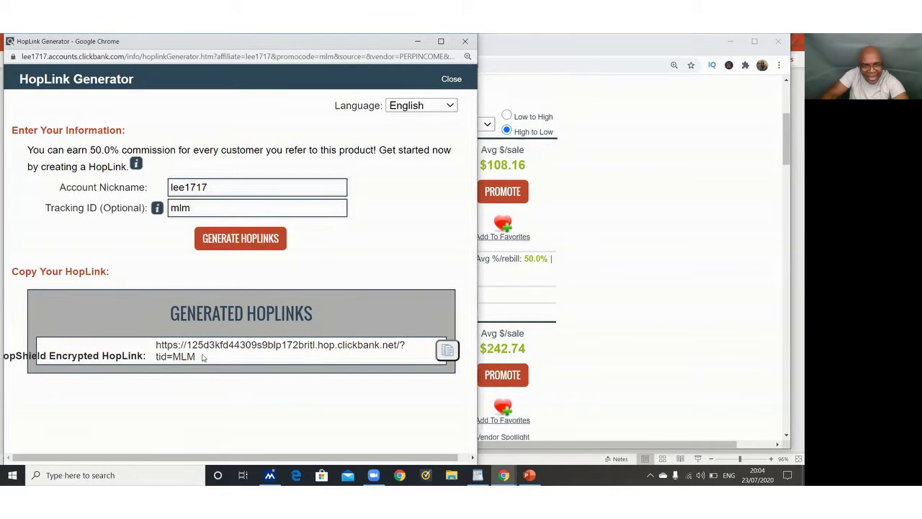
drag(199, 356, 165, 345)
click(333, 359)
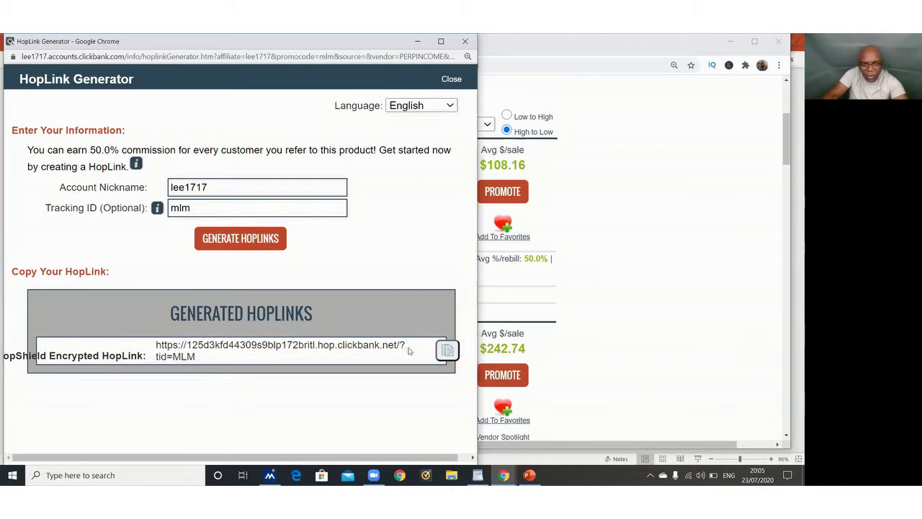
Copy the generated encrypted HopLink and close the HopLink Generator
click(447, 352)
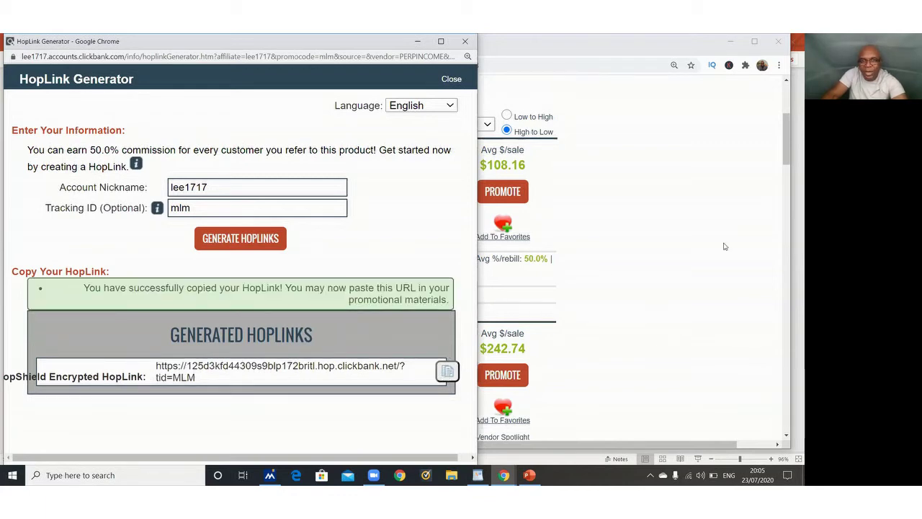
key(ctrl+w)
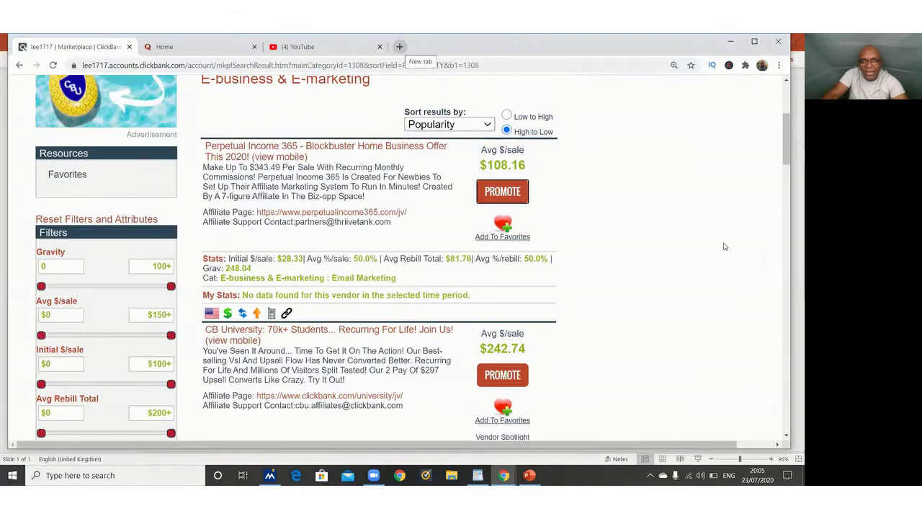
key(ctrl+t)
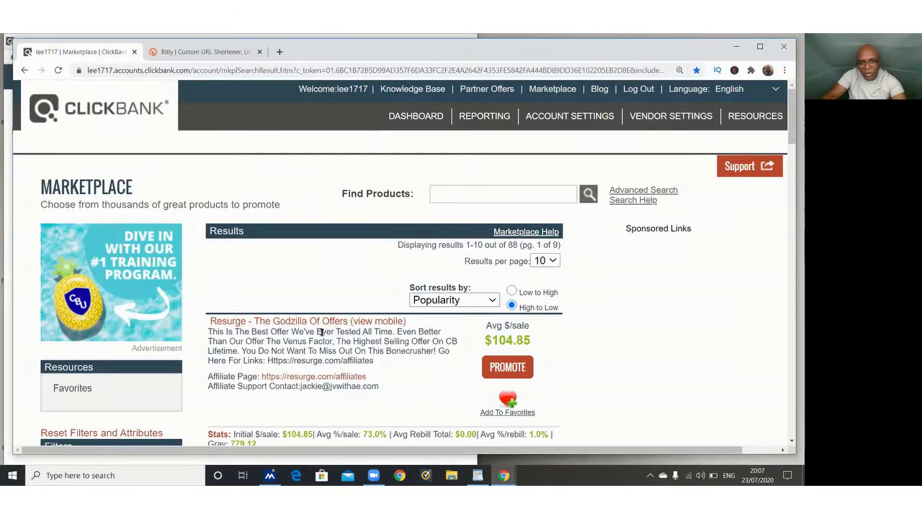
Look through the filtered Marketplace results, including the Resurge and Leptitox listings and the gravity and initial sale filters
scroll(321, 331, down, 1)
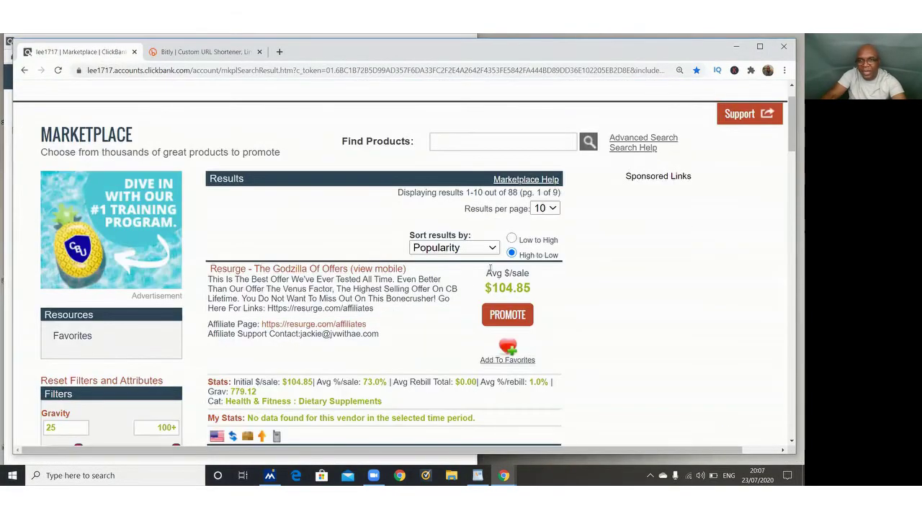
scroll(516, 301, down, 1)
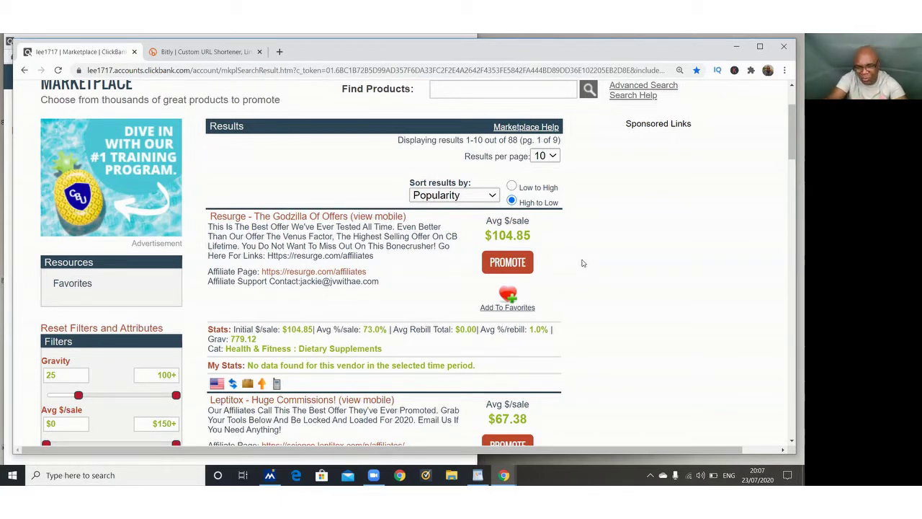
scroll(642, 335, down, 3)
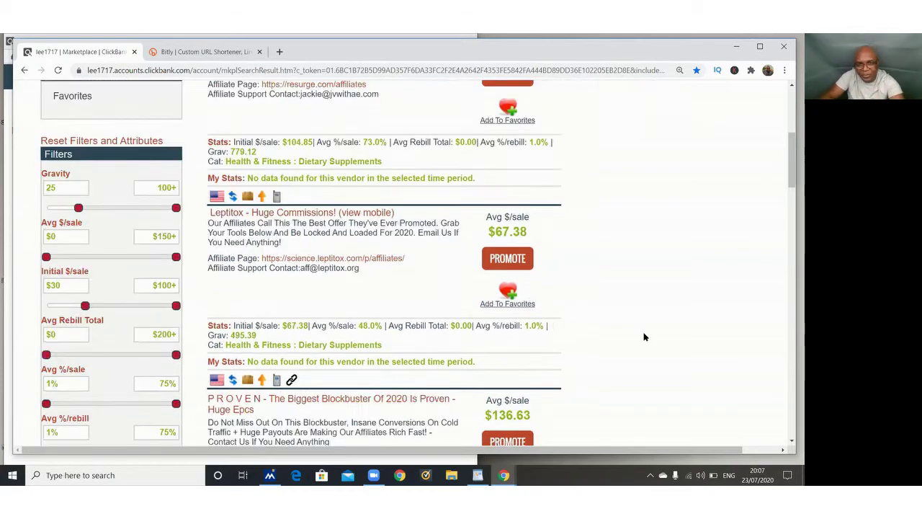
scroll(636, 335, up, 3)
scroll(636, 335, up, 1)
scroll(641, 339, down, 3)
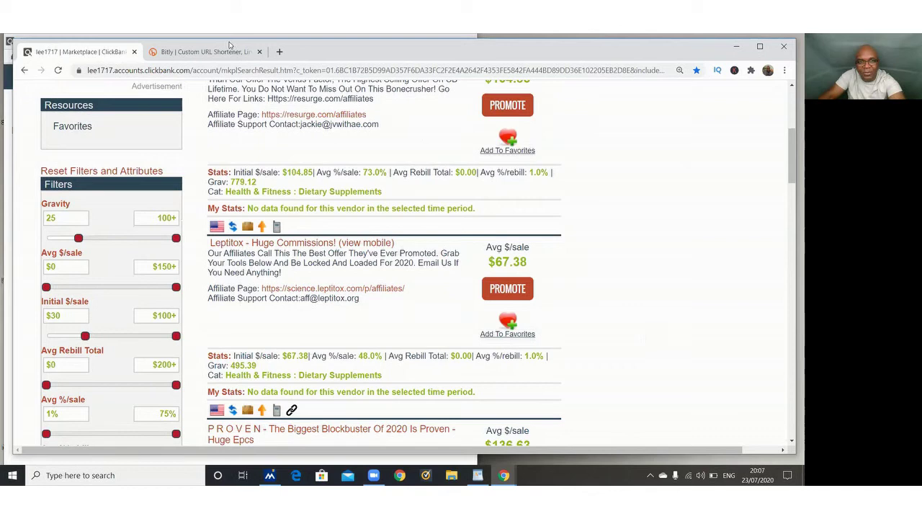
scroll(574, 386, down, 2)
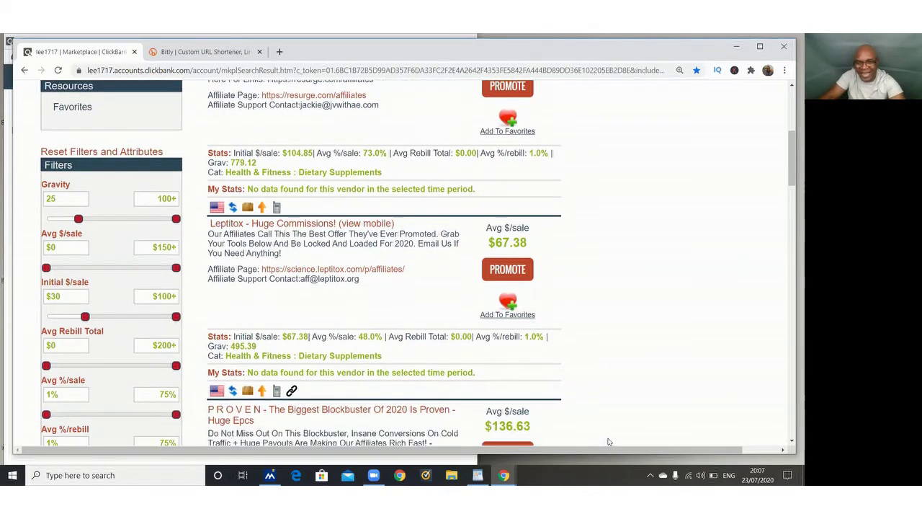
click(211, 52)
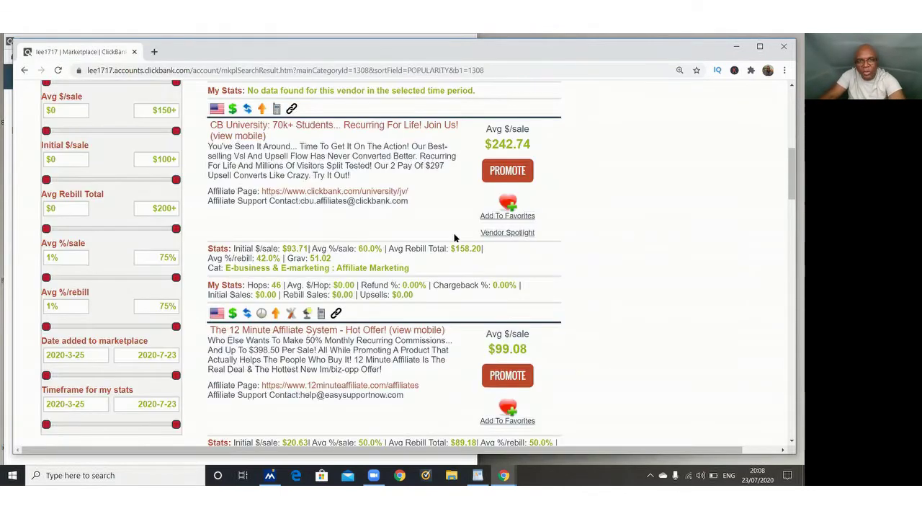
scroll(482, 272, up, 2)
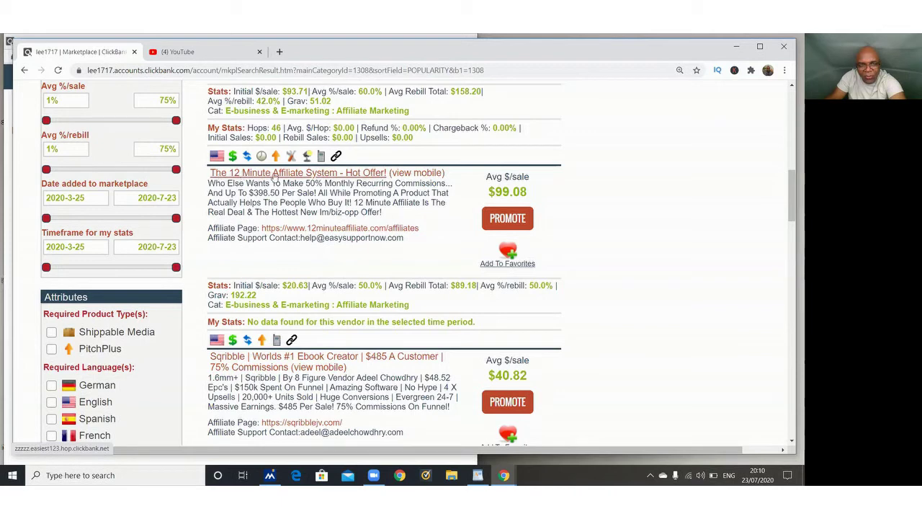
Switch to YouTube and search for "12 minute affiliate review"
click(195, 52)
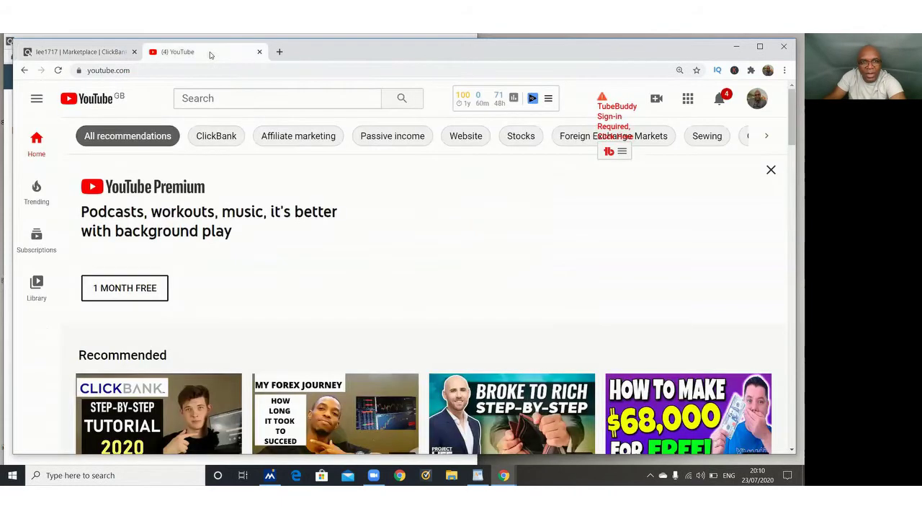
click(253, 101)
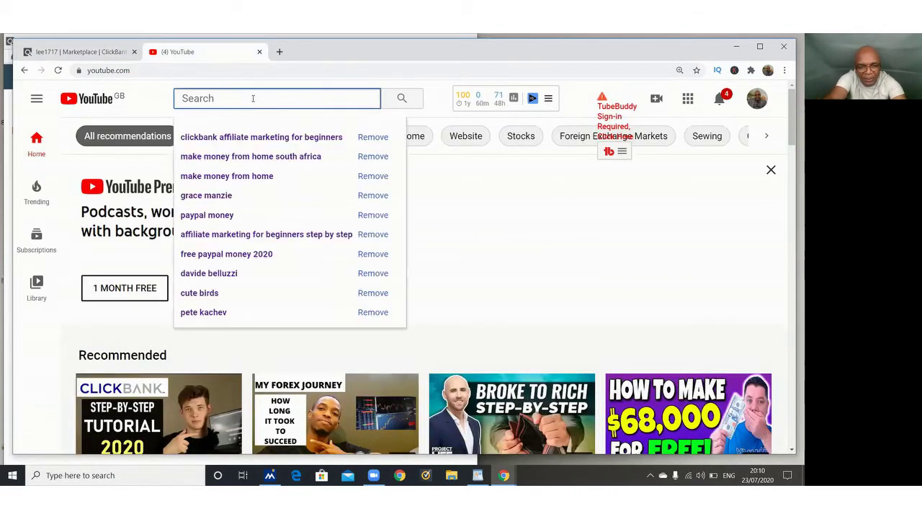
text(12 )
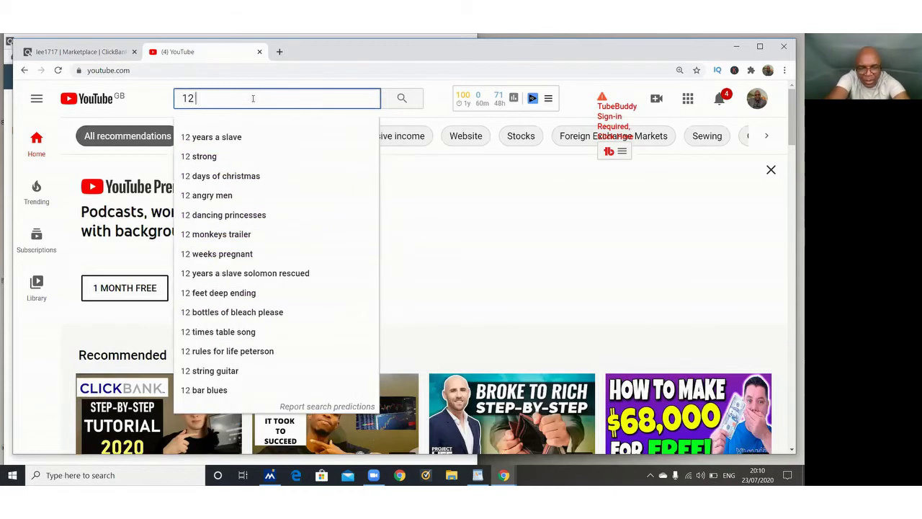
text(minute)
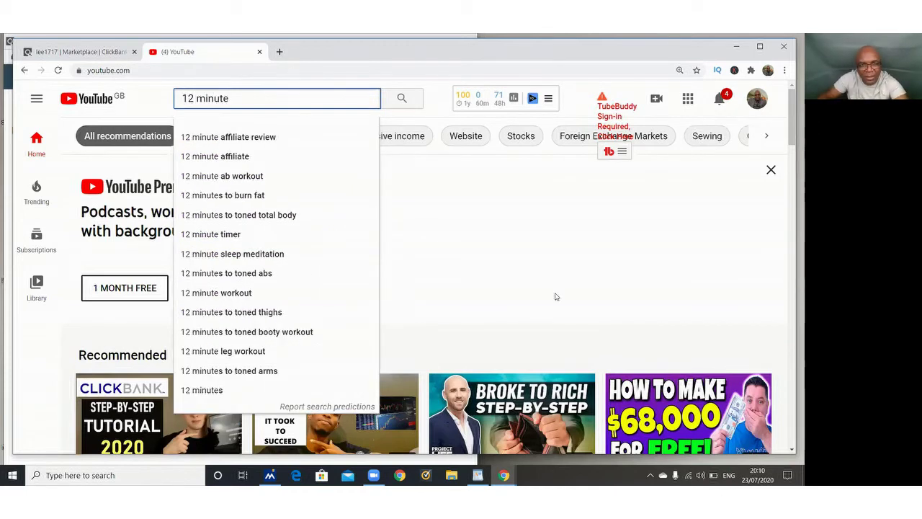
click(197, 137)
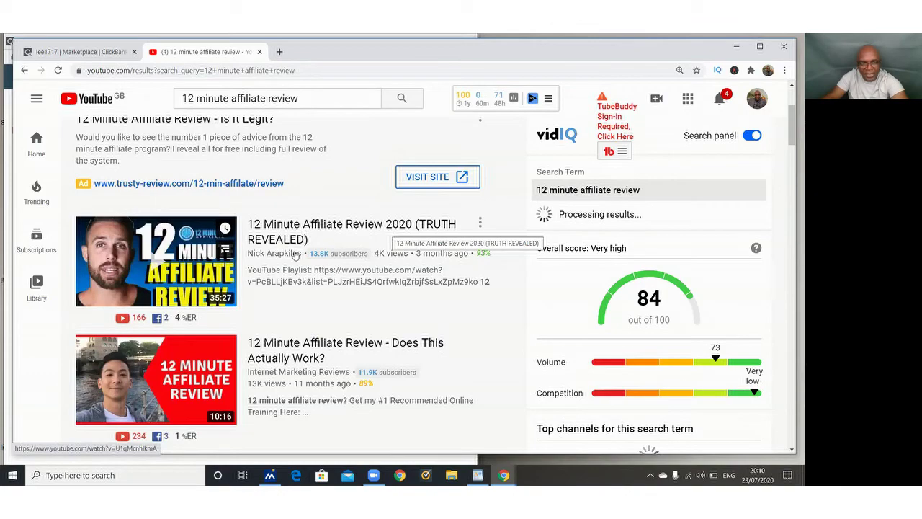
Look through the YouTube review results and open the video "12 Minute Affiliate Review 2020 (TRUTH REVEALED)"
scroll(296, 267, down, 2)
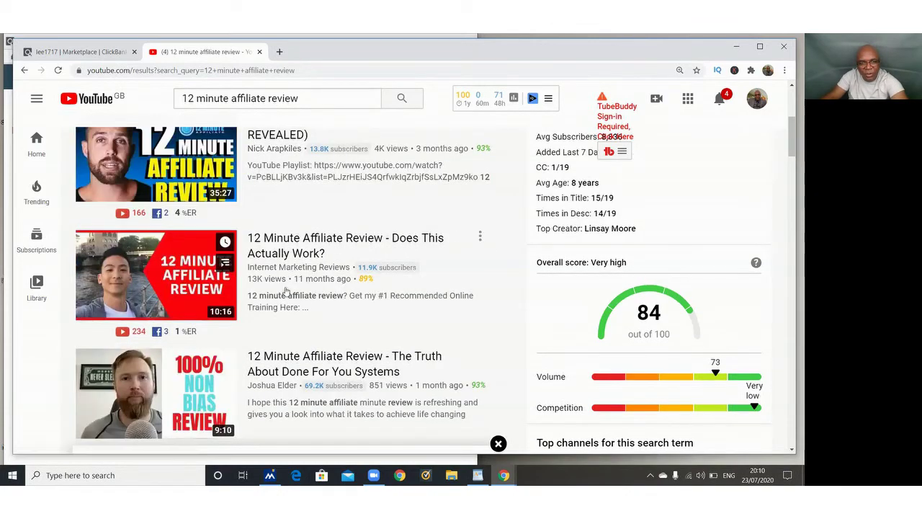
scroll(287, 306, down, 1)
scroll(287, 307, down, 3)
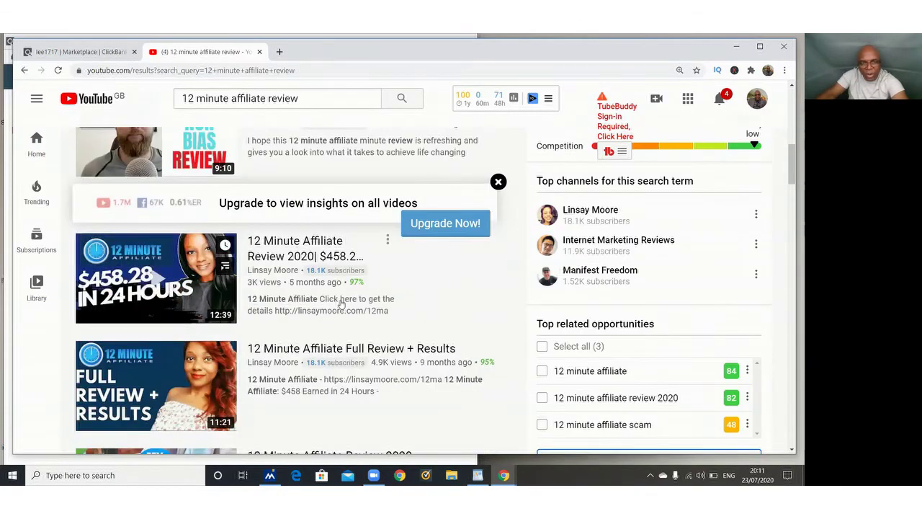
scroll(337, 317, up, 5)
scroll(333, 336, up, 2)
scroll(324, 331, down, 2)
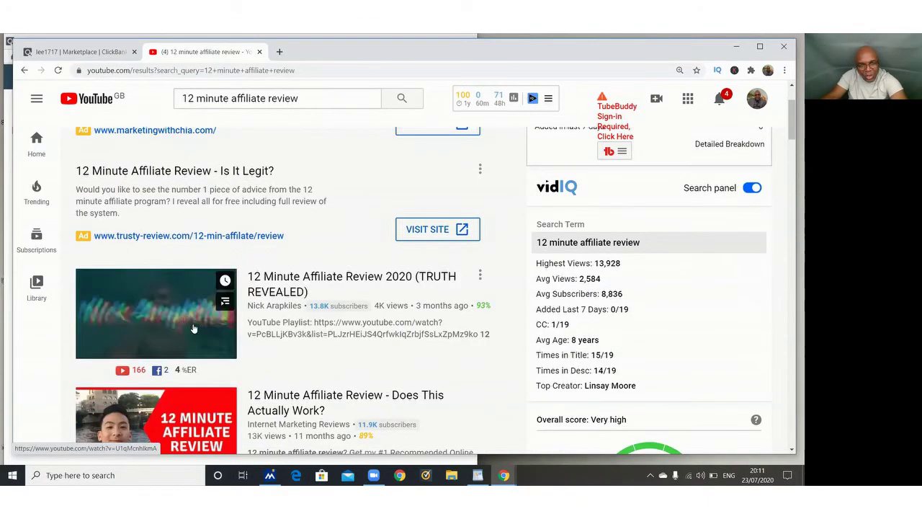
scroll(226, 337, down, 2)
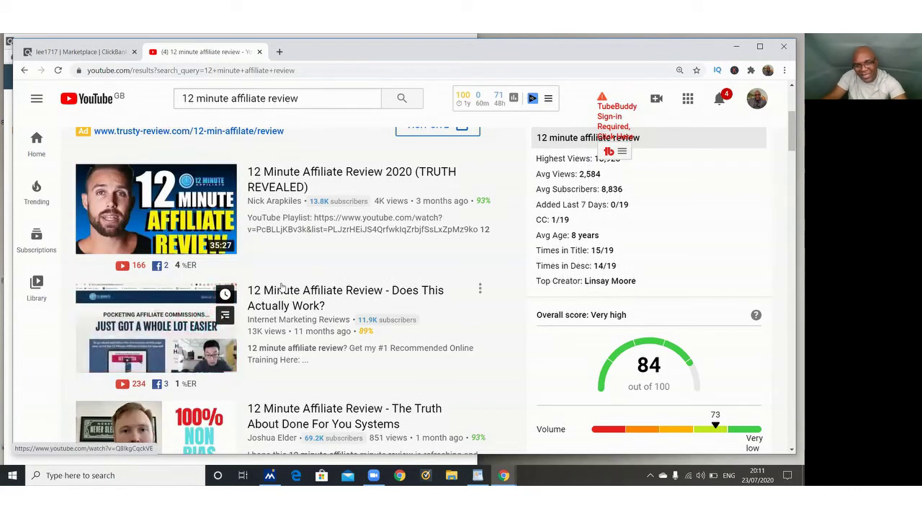
scroll(270, 313, down, 1)
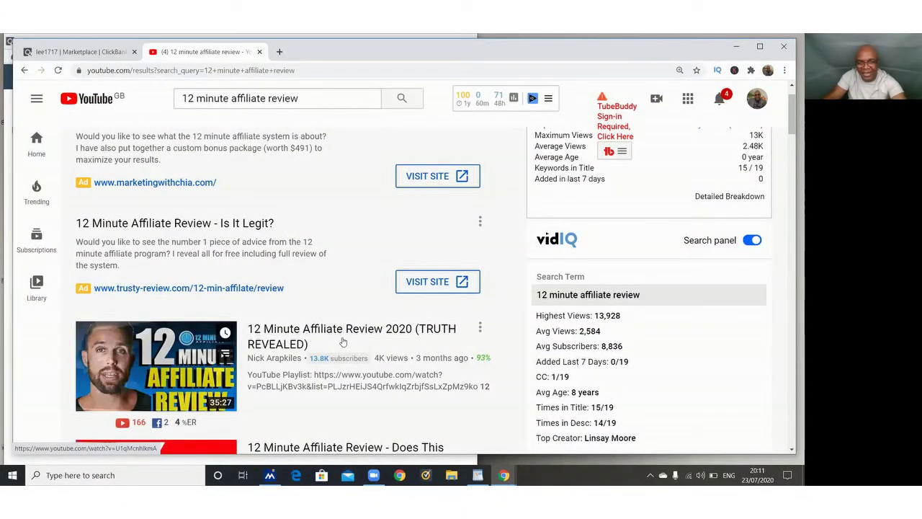
scroll(354, 345, down, 1)
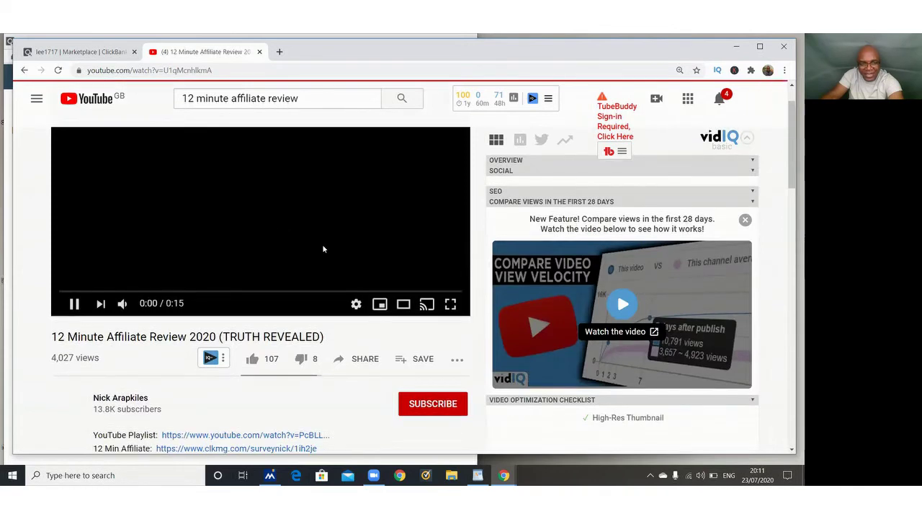
Examine the review video's description, including the 12 Min Affiliate link and the other promotional links
scroll(216, 204, down, 2)
scroll(216, 204, up, 3)
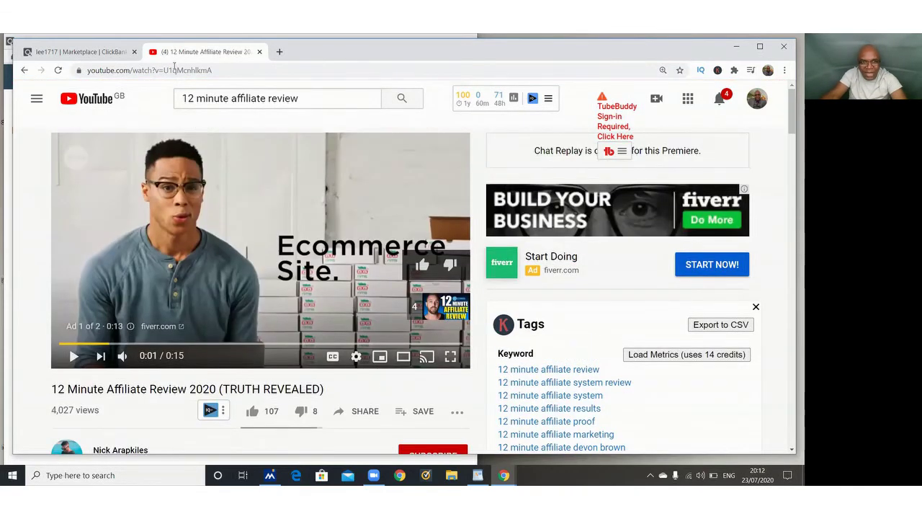
scroll(296, 432, down, 3)
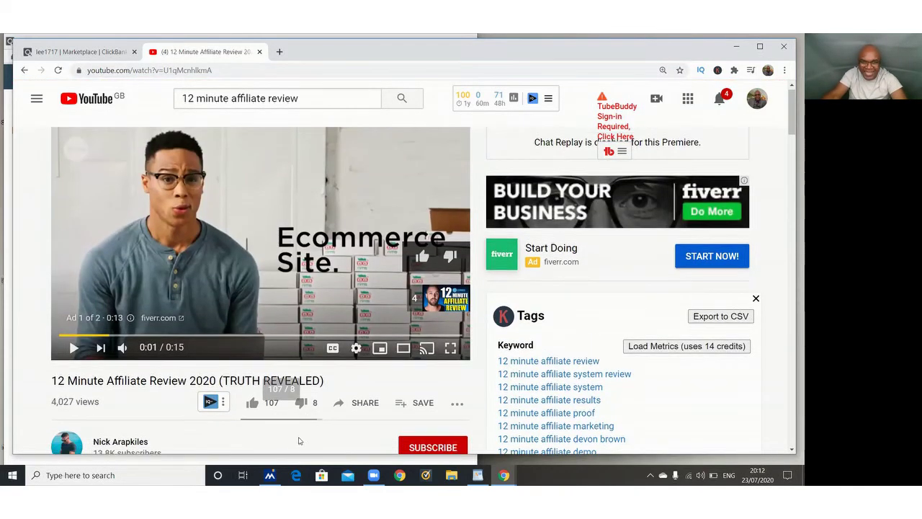
scroll(318, 366, down, 2)
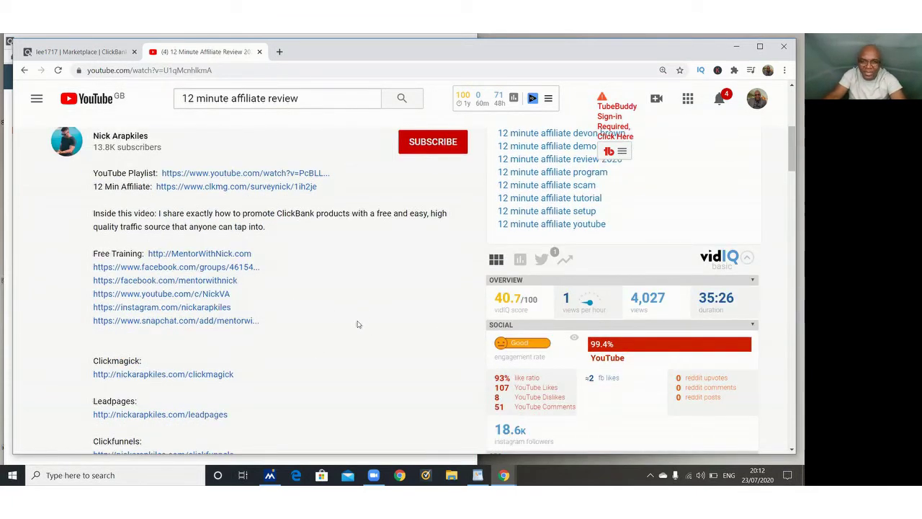
scroll(354, 332, down, 1)
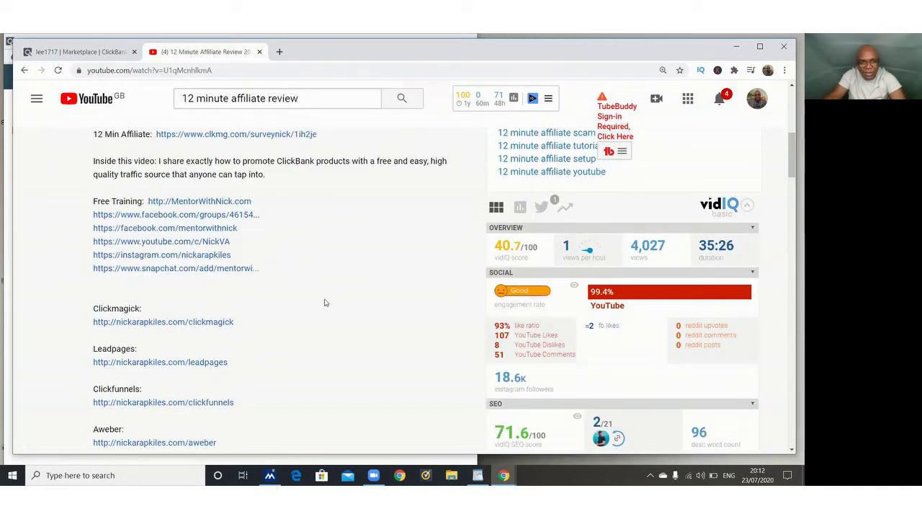
scroll(335, 322, up, 2)
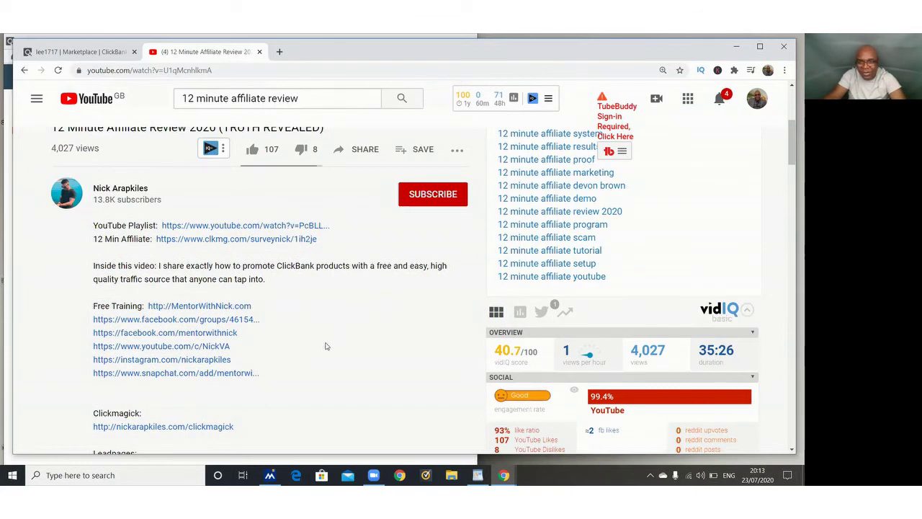
Search Google for "quora login" in a new browser tab and open the Quora home page
key(ctrl+t)
text(quora)
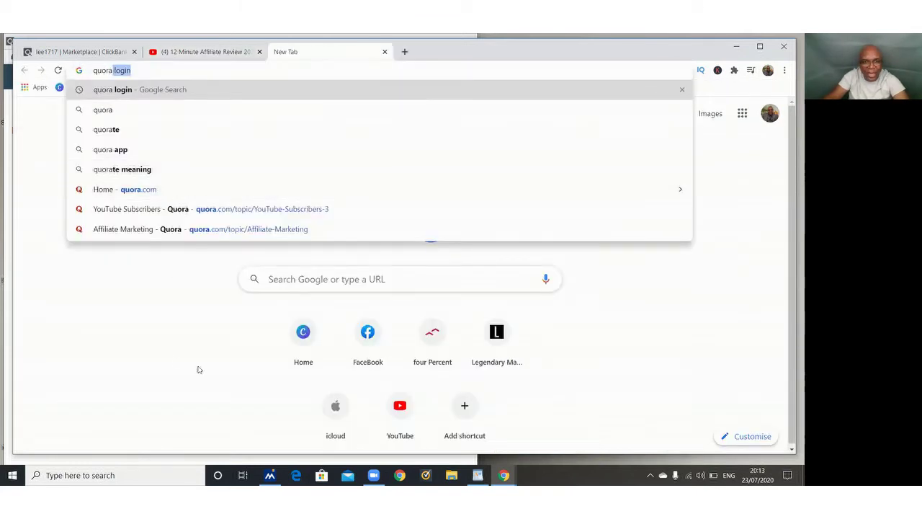
text( login)
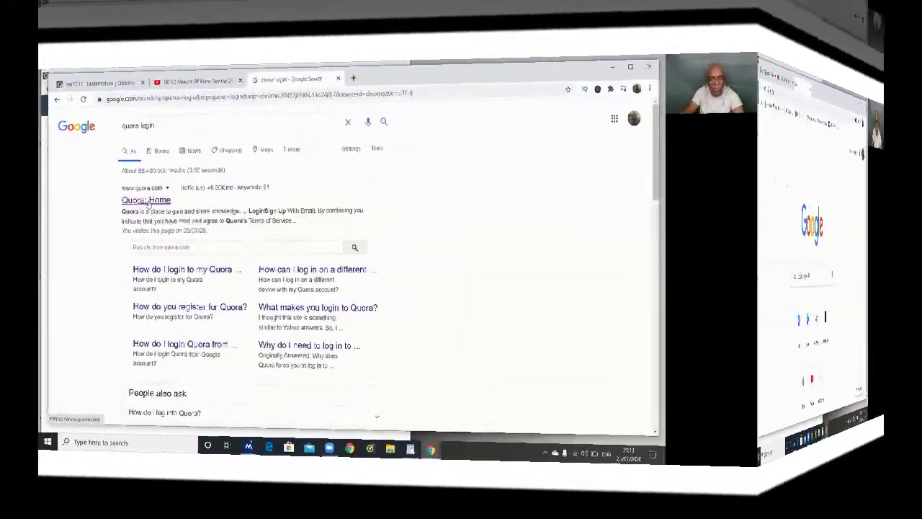
click(156, 213)
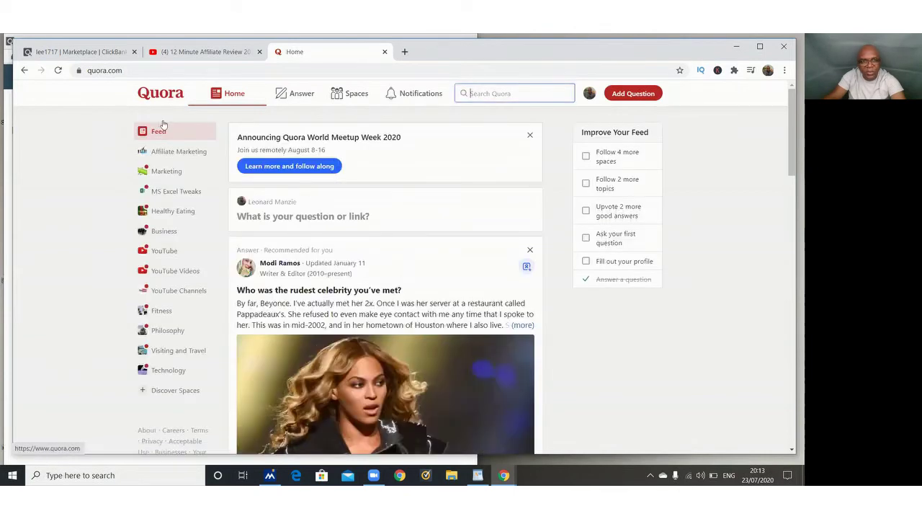
click(157, 98)
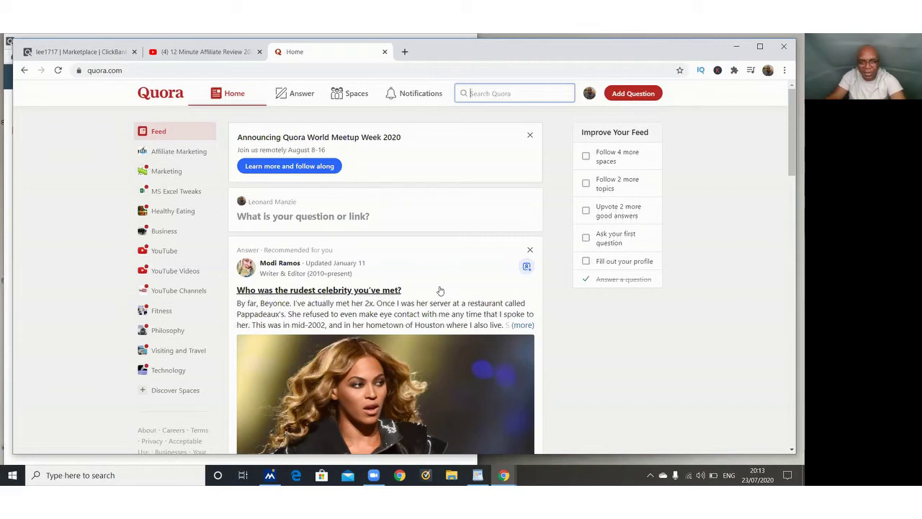
Open Quora's Affiliate Marketing topic and look through its related spaces and answered questions
scroll(438, 291, down, 1)
scroll(397, 220, up, 1)
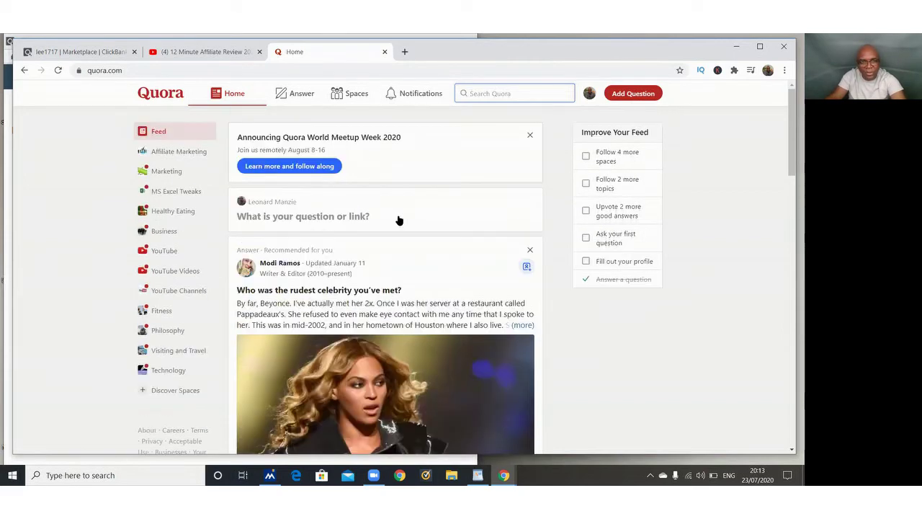
click(181, 153)
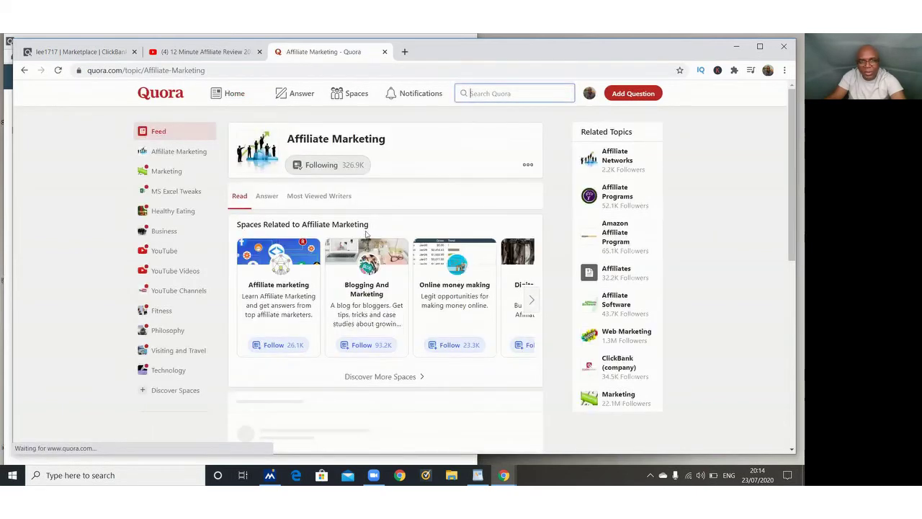
scroll(364, 270, down, 3)
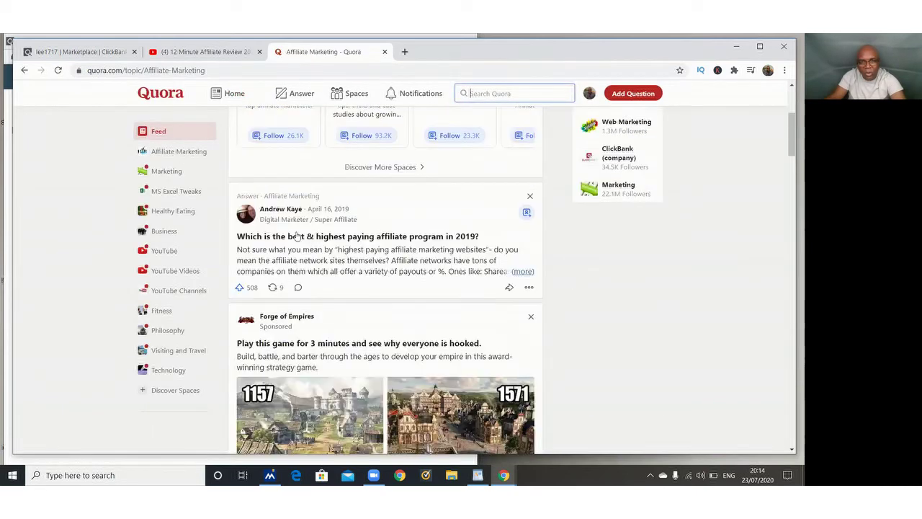
scroll(442, 243, down, 1)
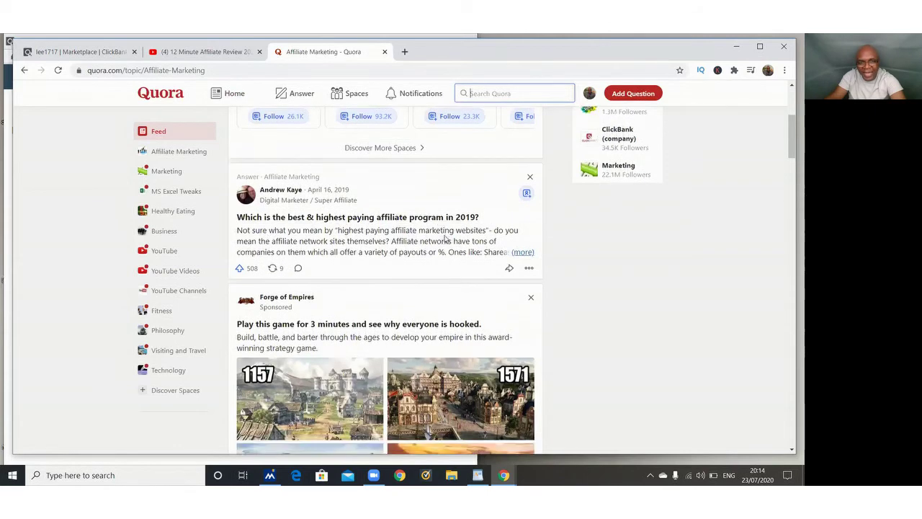
scroll(237, 279, down, 2)
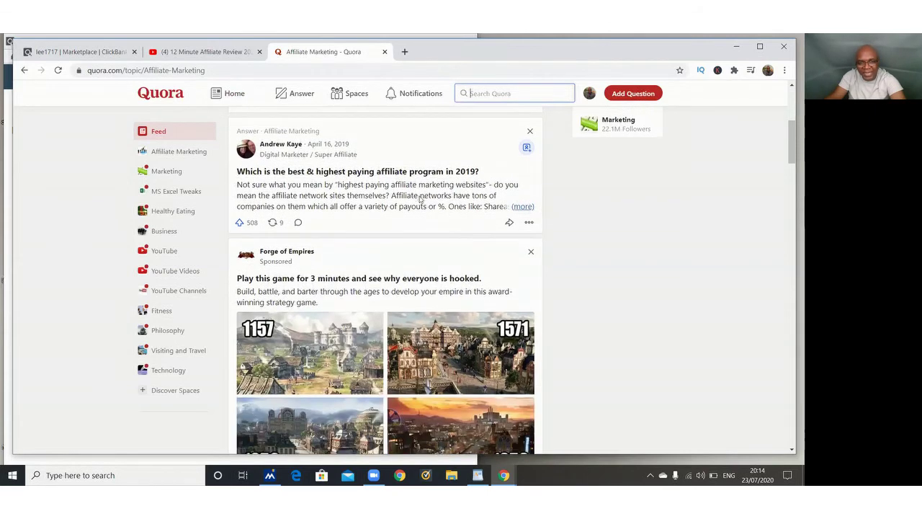
scroll(324, 309, down, 5)
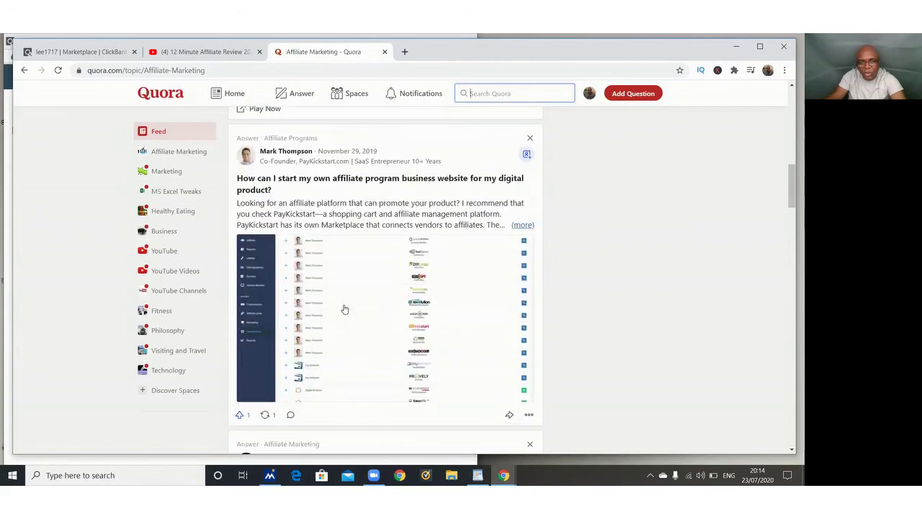
scroll(347, 310, up, 10)
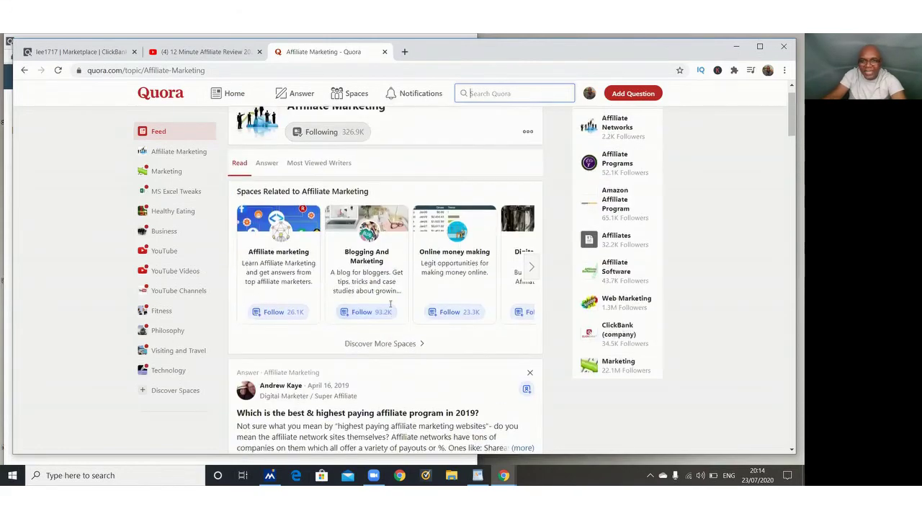
mouse_move(363, 287)
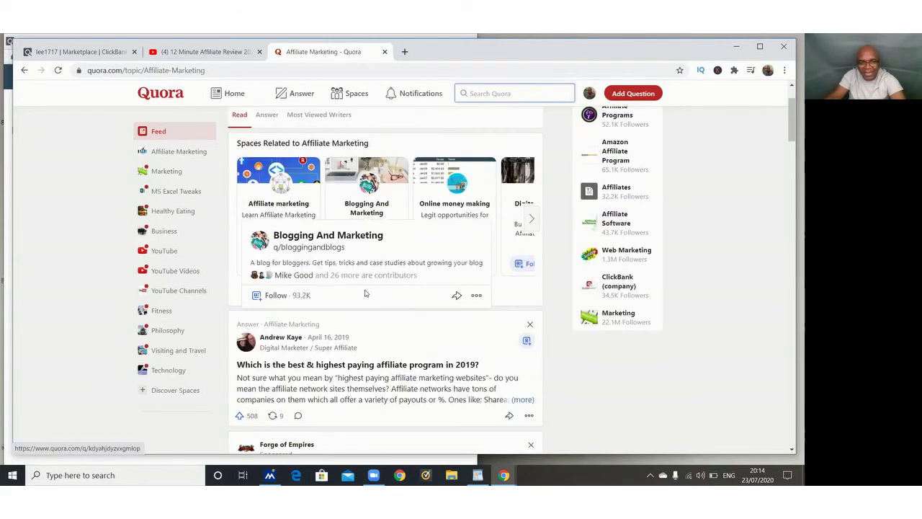
scroll(365, 294, down, 2)
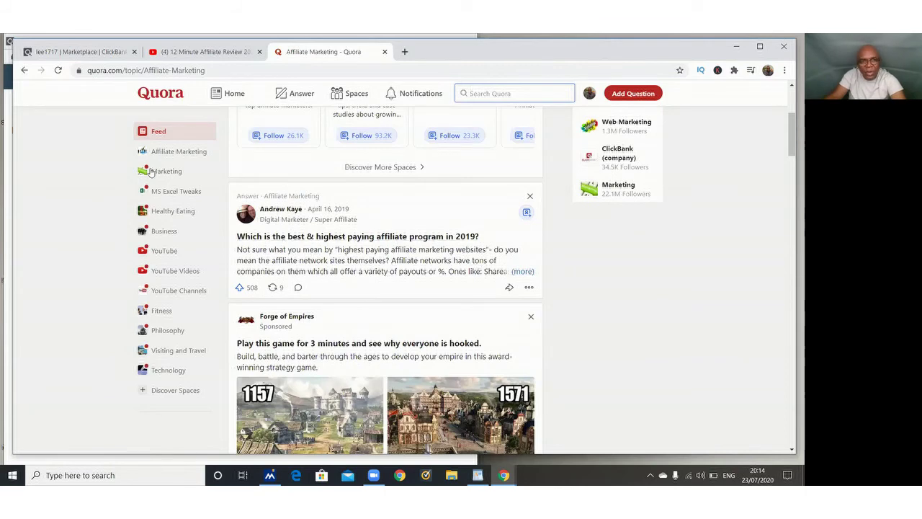
Return to the YouTube review and look again at the video and its description links
click(194, 52)
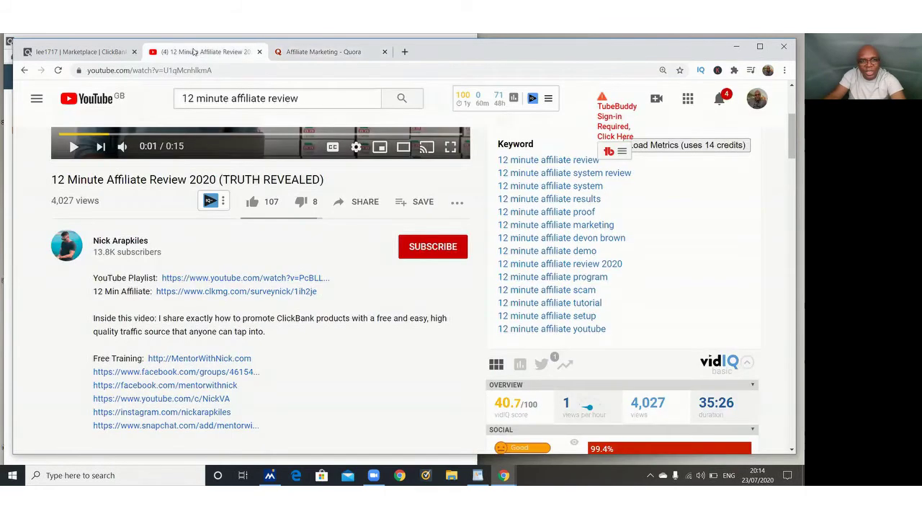
scroll(328, 337, up, 3)
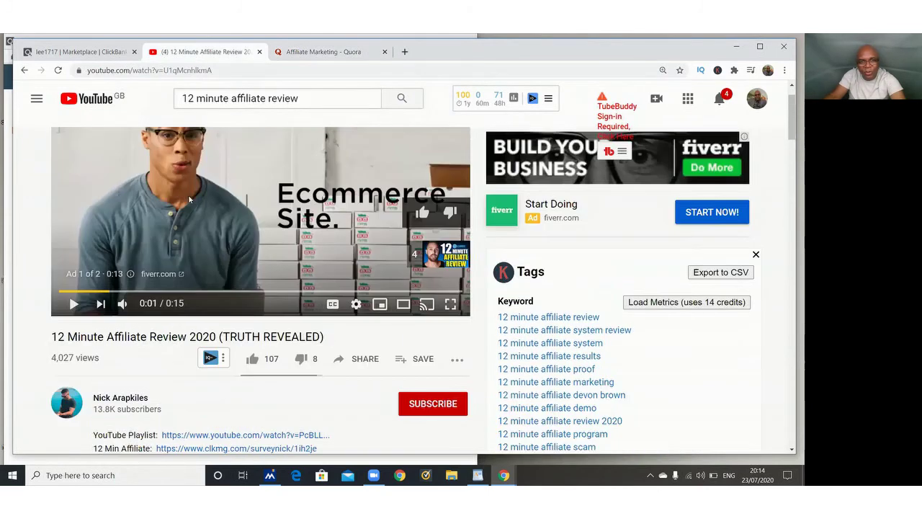
scroll(358, 347, down, 3)
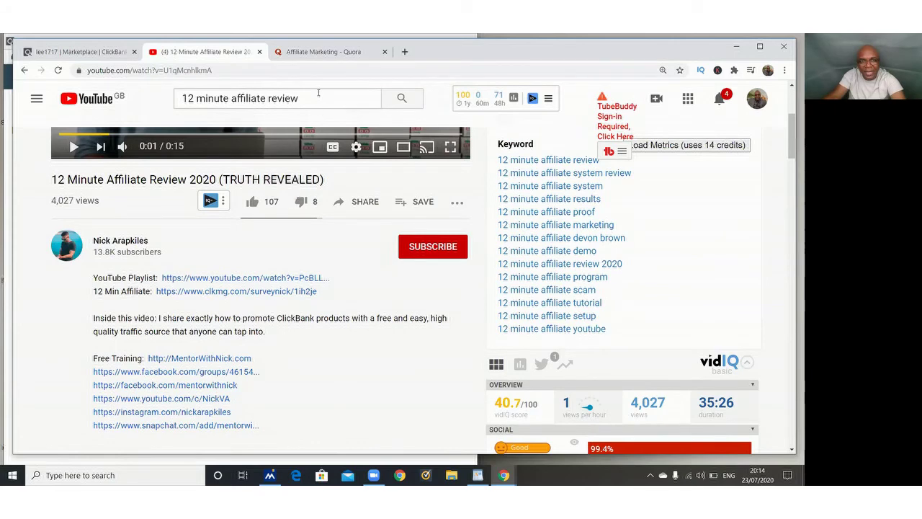
Revisit the Quora topic, and go back to the 12 Minute Affiliate System listing in the ClickBank Marketplace
click(320, 52)
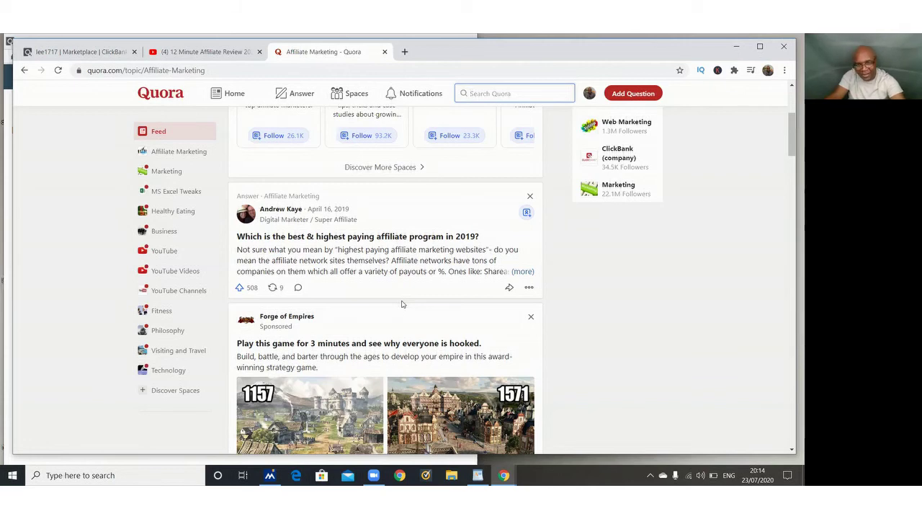
click(90, 53)
scroll(278, 189, up, 1)
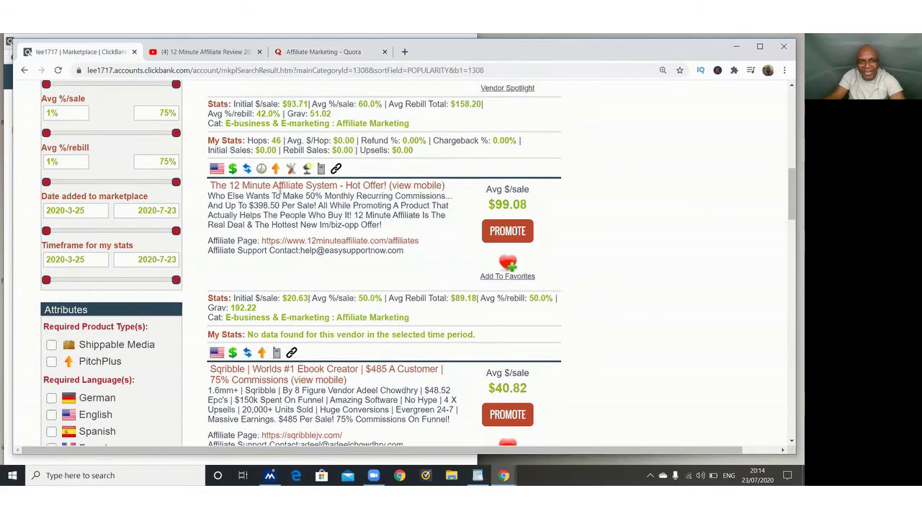